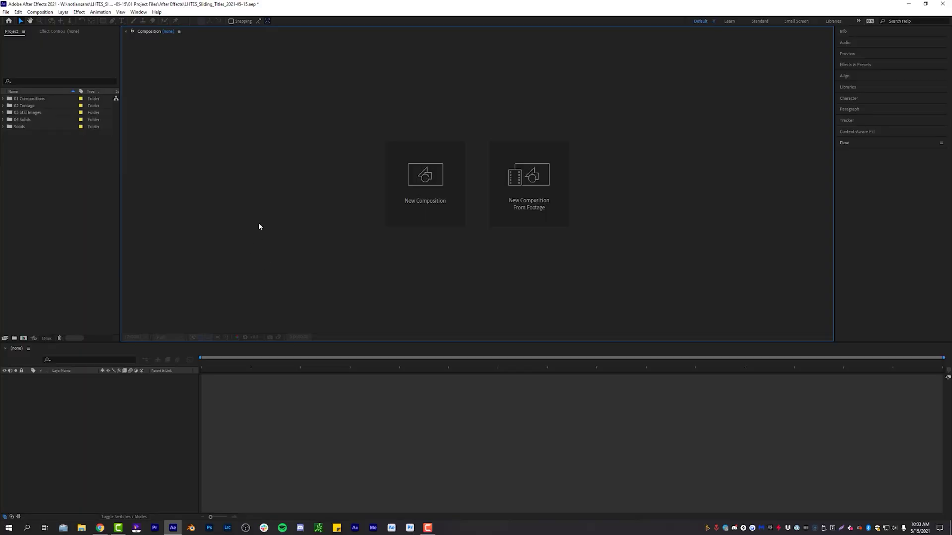
# Step: Create a 1920×1080, 23.976 fps, 15-second composition named 'Title Swipes'
pyautogui.click(426, 203)
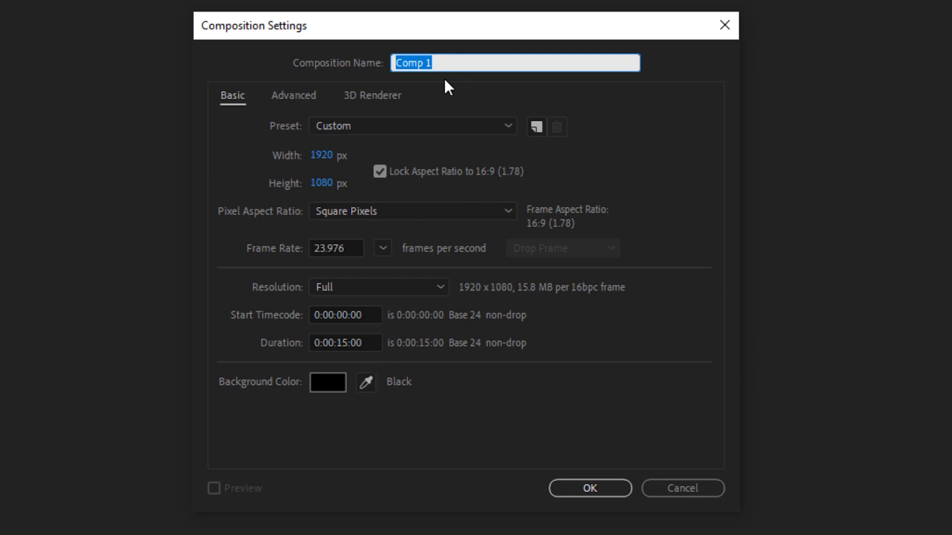
pyautogui.write('Title Swipes')
pyautogui.click(585, 485)
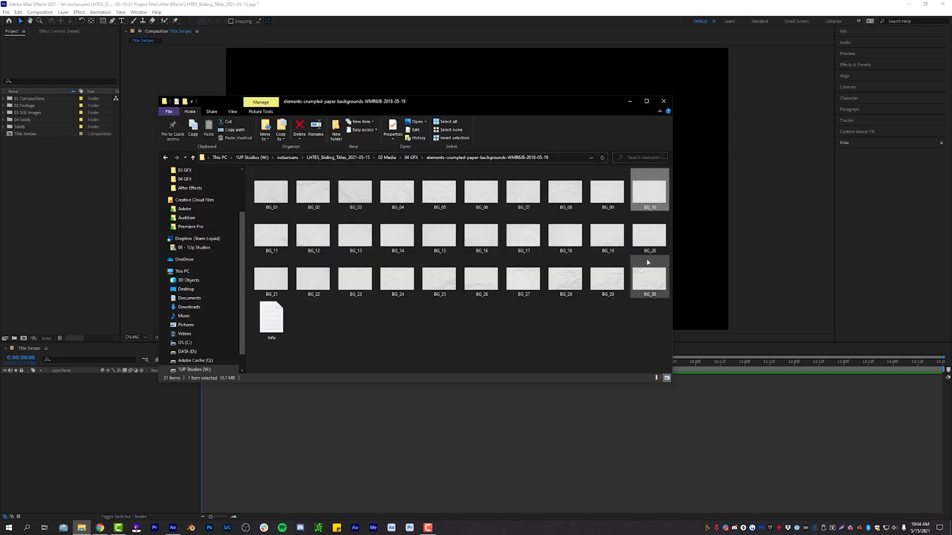
# Step: Import BG_12.jpg from the crumpled-paper backgrounds folder into the project
pyautogui.press('Down')
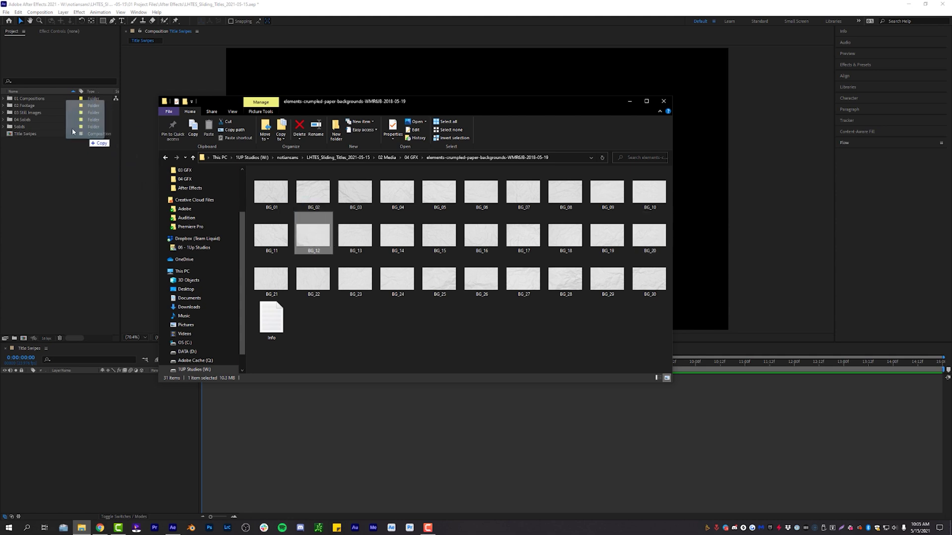
pyautogui.moveTo(25, 115); pyautogui.dragTo(26, 114)
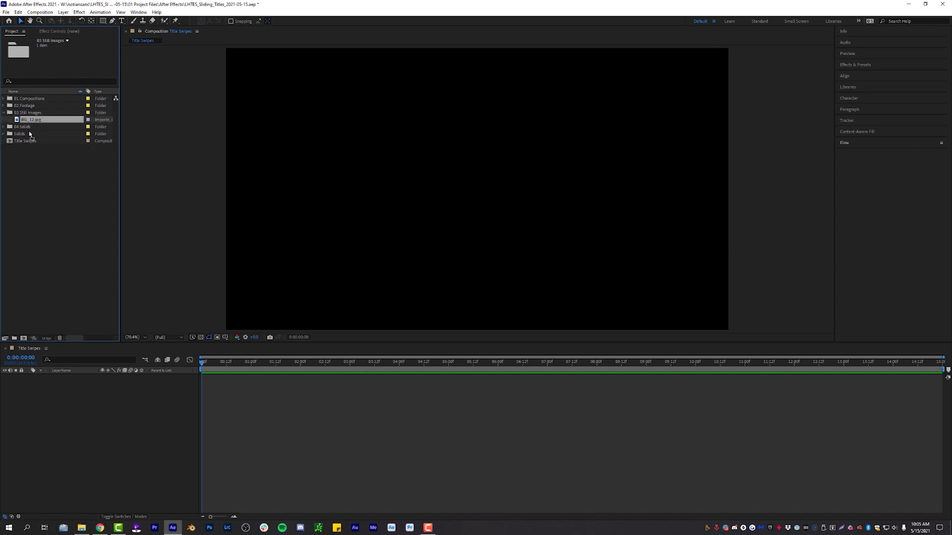
# Step: Add BG_12.jpg as a layer in the Title Swipes composition
pyautogui.moveTo(56, 400); pyautogui.dragTo(57, 401)
pyautogui.press(',')
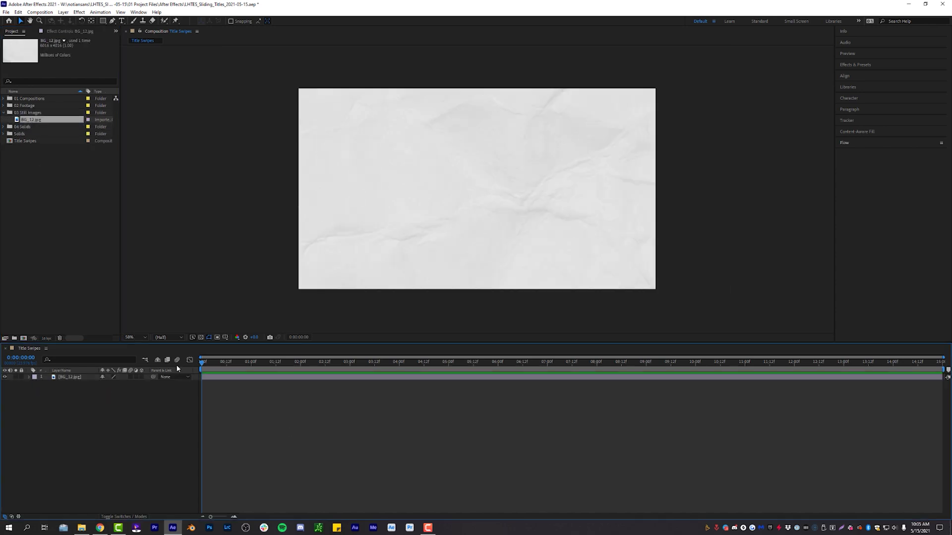
pyautogui.click(69, 377)
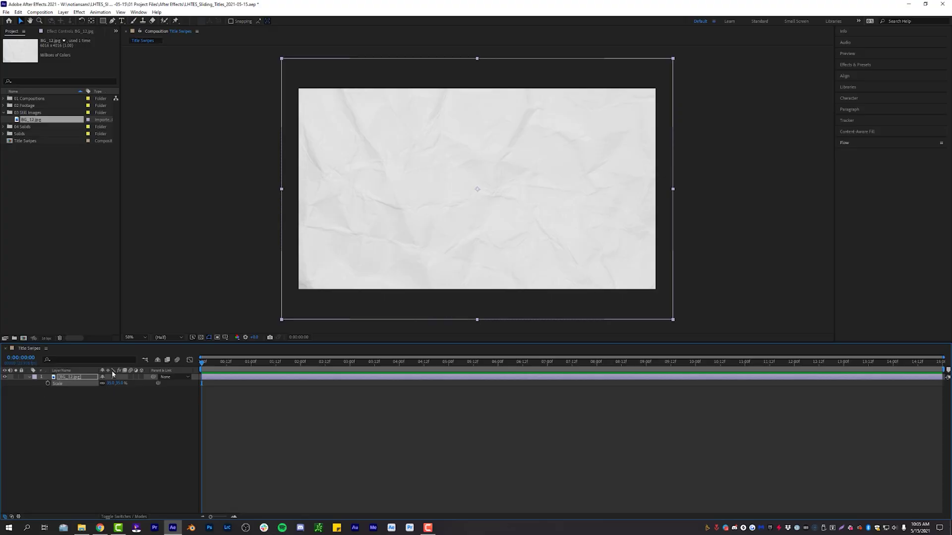
# Step: Scale the paper layer to 53% and confirm it overfills the frame edges
pyautogui.moveTo(109, 383); pyautogui.dragTo(122, 384)
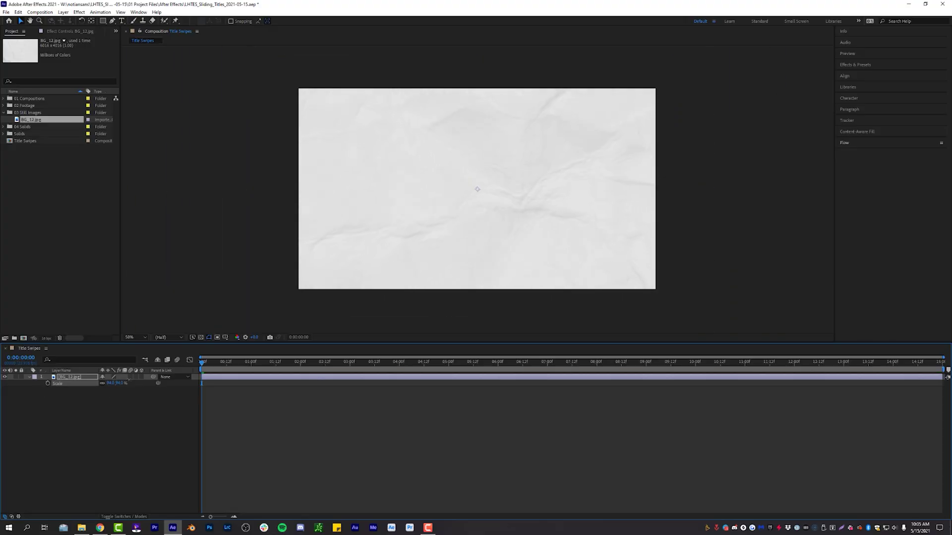
pyautogui.press(',')
pyautogui.press(',')
pyautogui.press(',')
pyautogui.press(',')
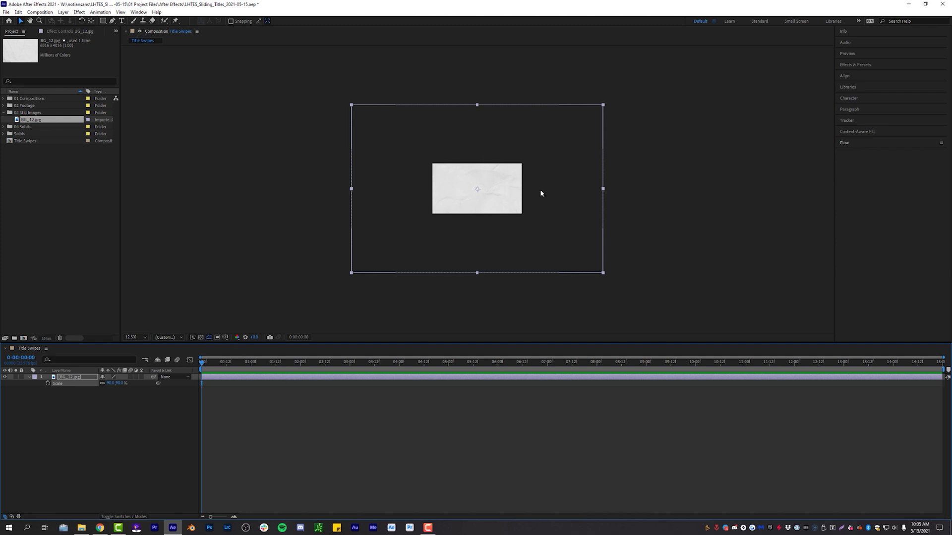
pyautogui.press('.')
pyautogui.press(',')
pyautogui.press('.')
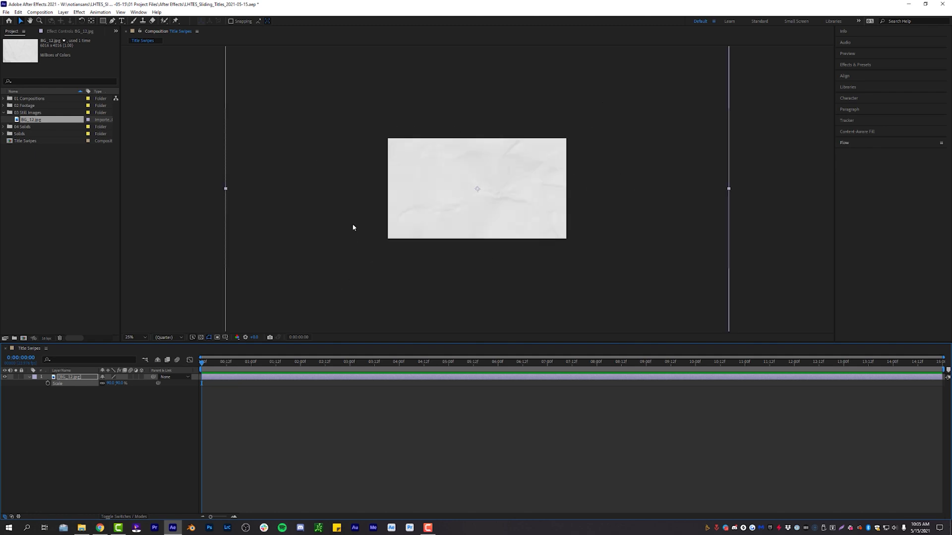
pyautogui.press('.')
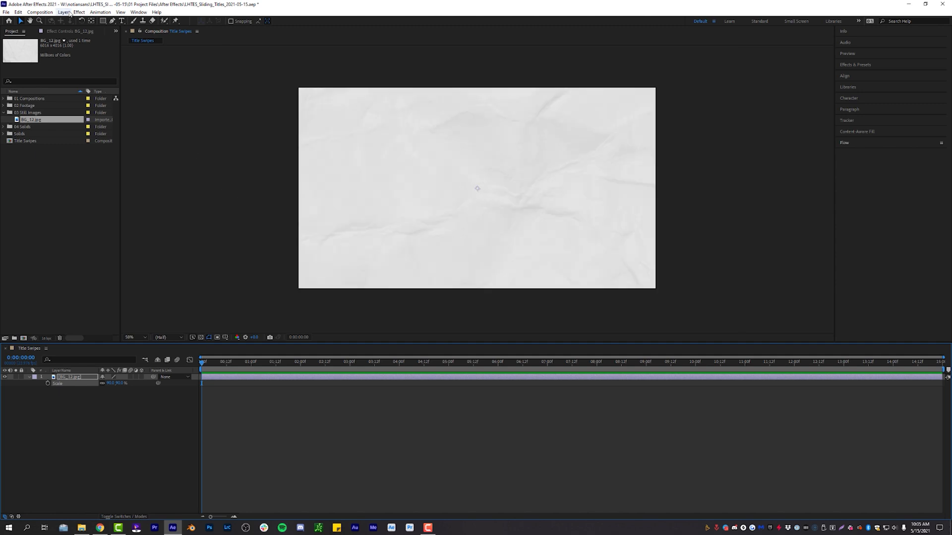
# Step: Add an 'add in some text!' text layer centred on the paper using Align
pyautogui.click(121, 21)
pyautogui.click(432, 193)
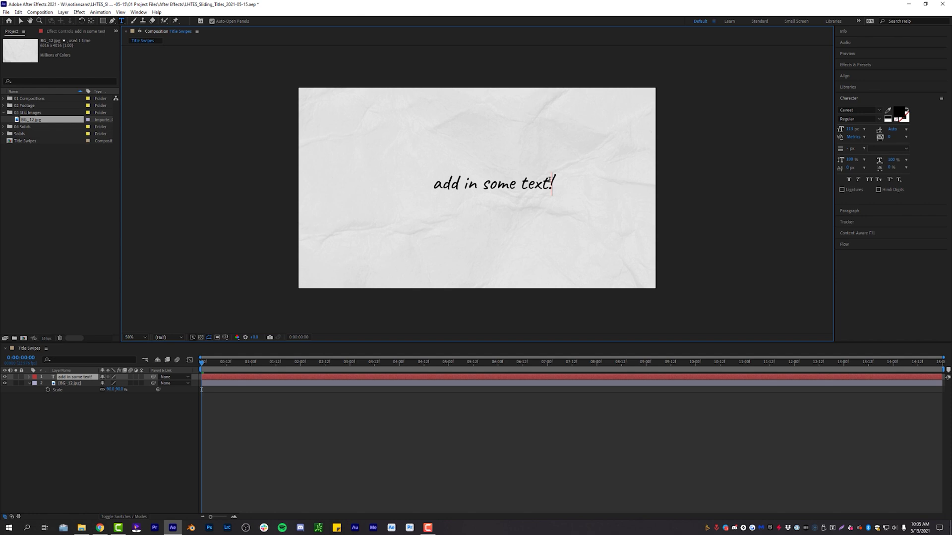
pyautogui.moveTo(550, 180); pyautogui.dragTo(413, 183)
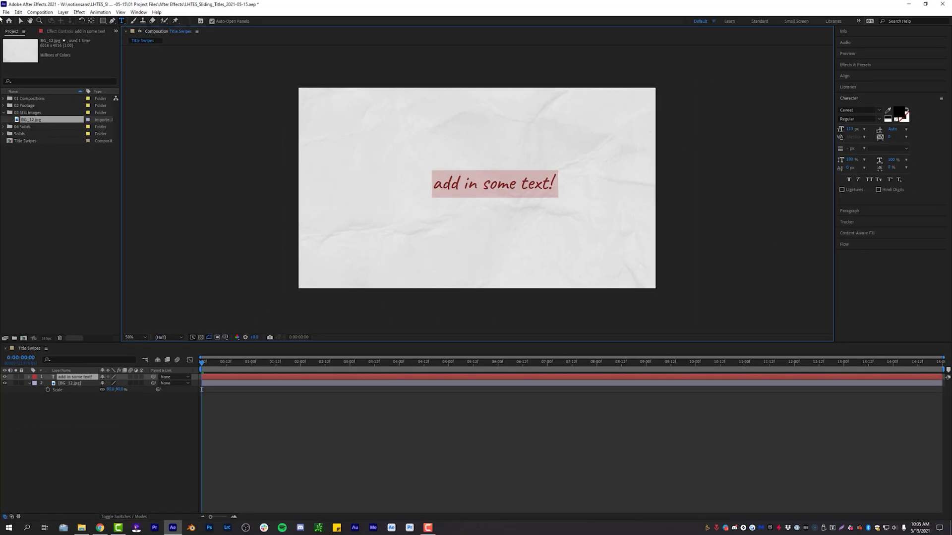
pyautogui.click(20, 21)
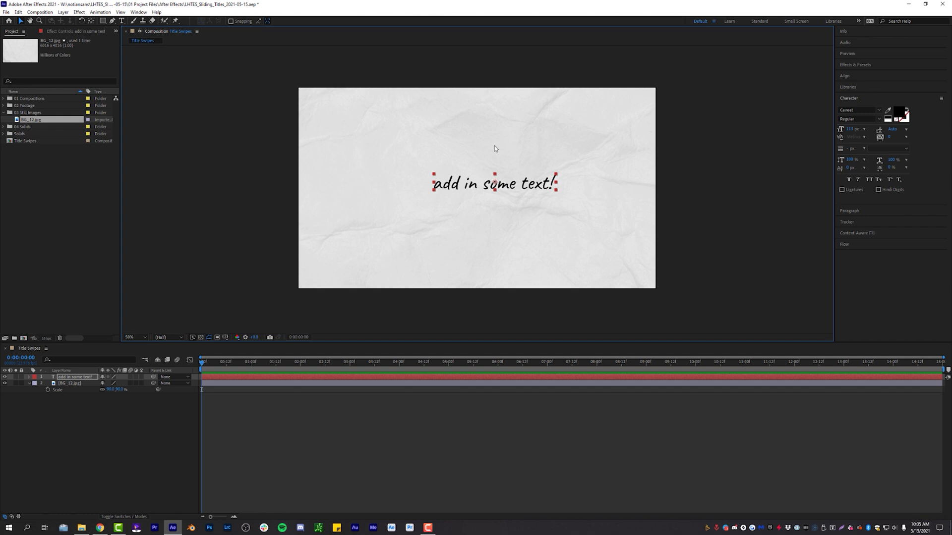
pyautogui.click(844, 76)
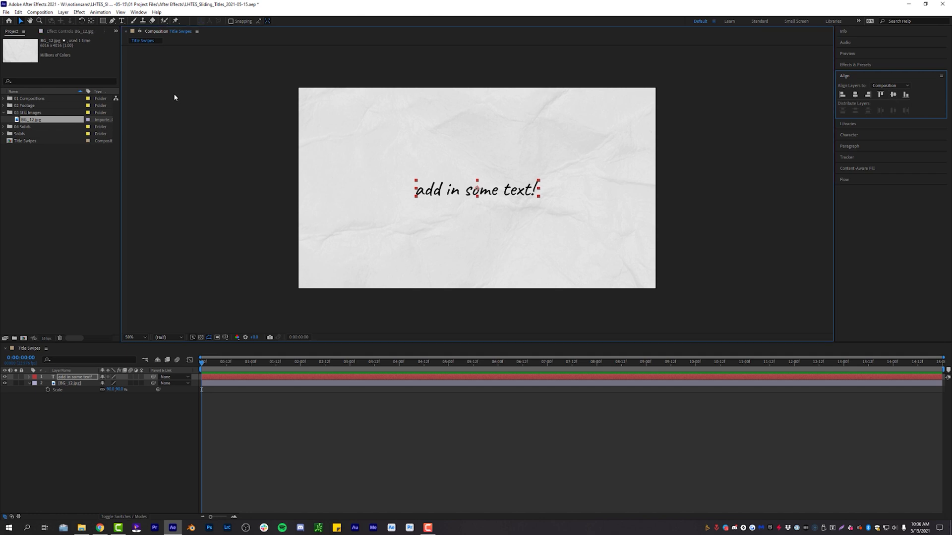
pyautogui.click(466, 167)
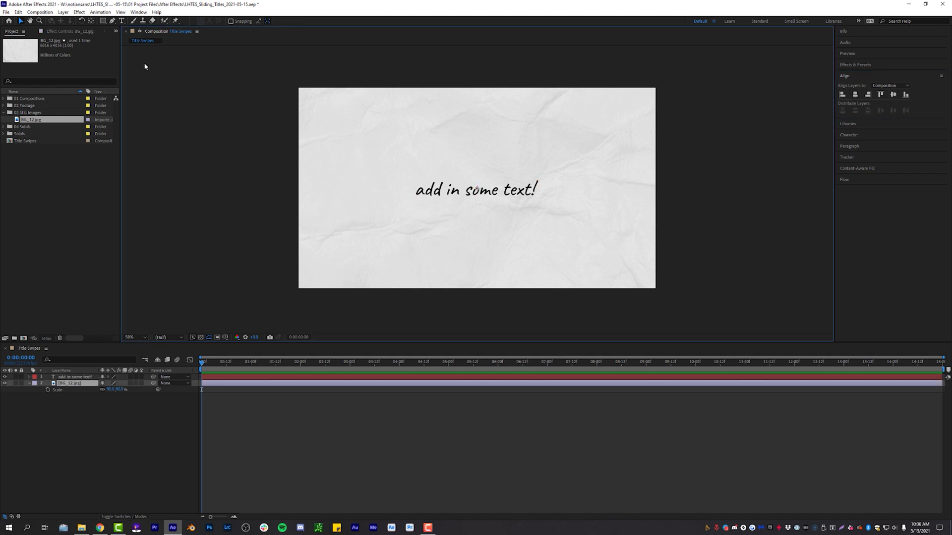
# Step: Add a null object and move it to the top of the layer stack
pyautogui.click(64, 12)
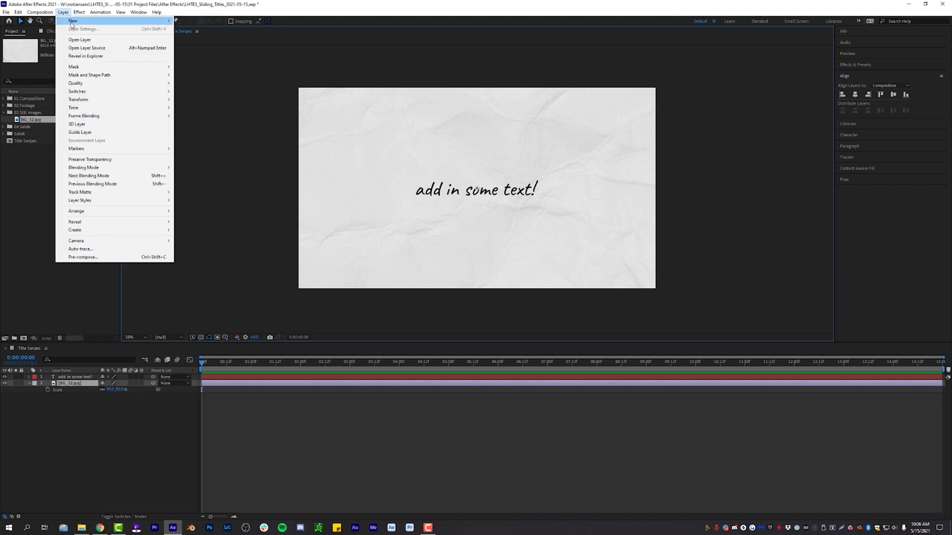
pyautogui.moveTo(79, 21)
pyautogui.click(217, 54)
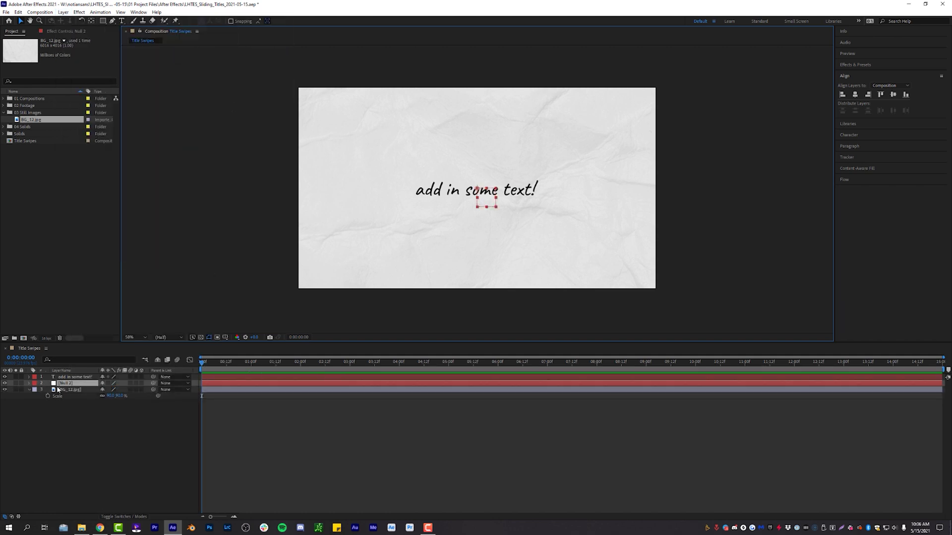
pyautogui.moveTo(65, 383); pyautogui.dragTo(70, 377)
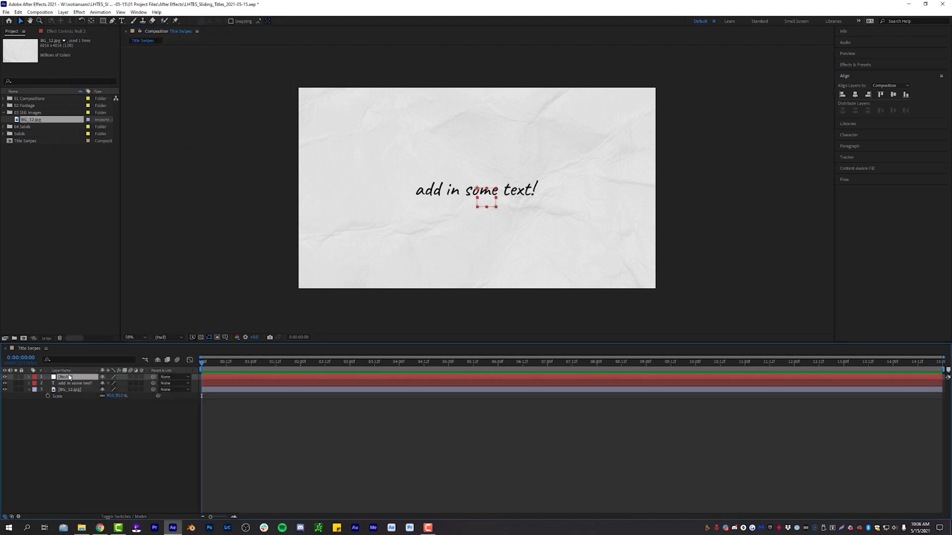
# Step: Label the null orange and parent the text and paper layers to it
pyautogui.click(35, 378)
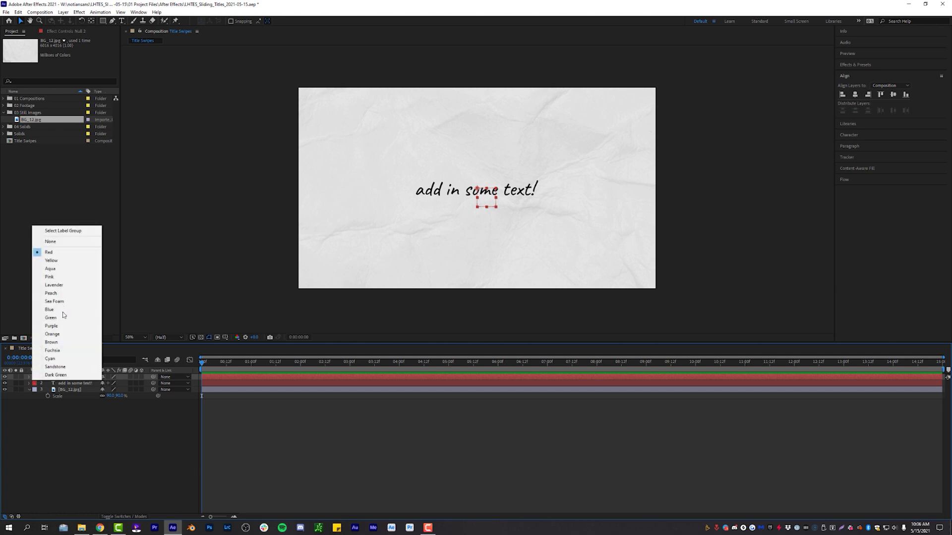
pyautogui.click(59, 334)
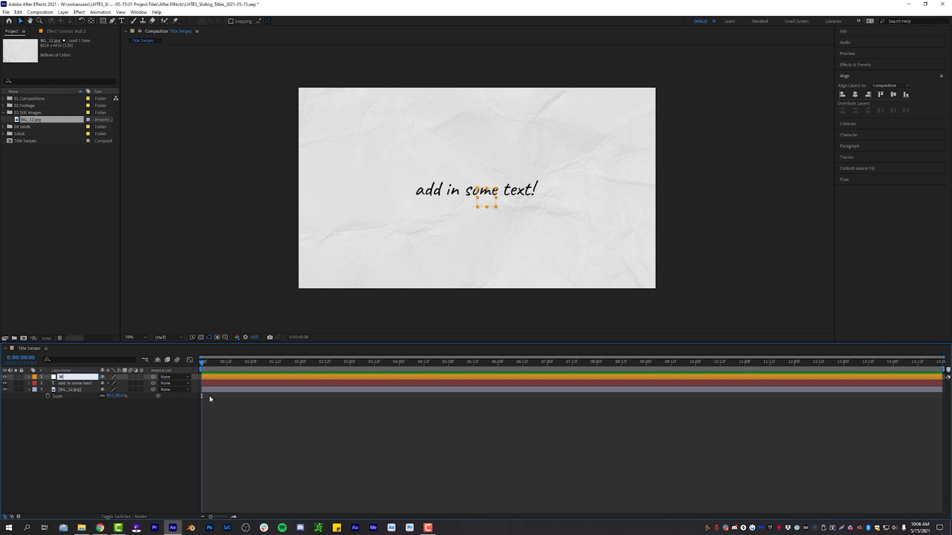
pyautogui.click(72, 390)
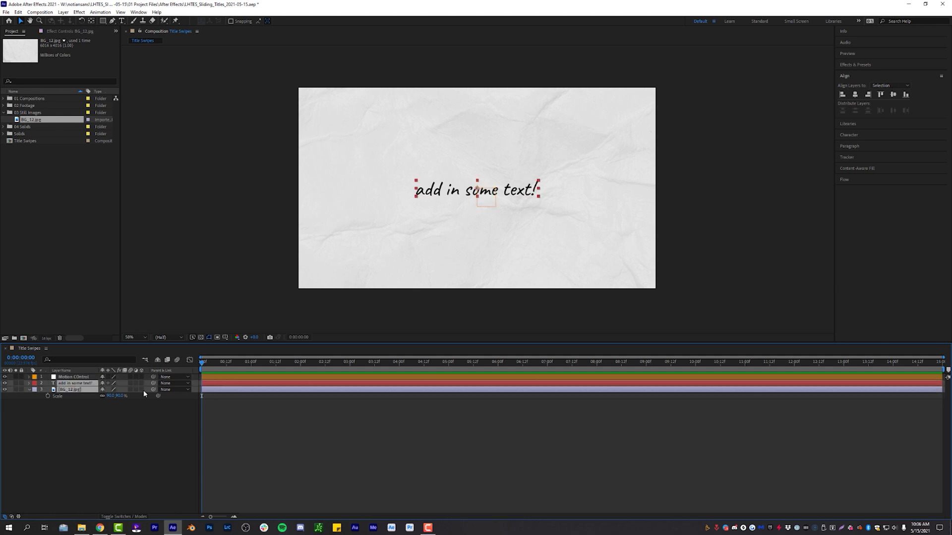
pyautogui.moveTo(154, 390); pyautogui.dragTo(78, 380)
# Step: Keyframe Motion Control's Position at 1:12 and 1:22, sliding the first title off left
pyautogui.click(78, 378)
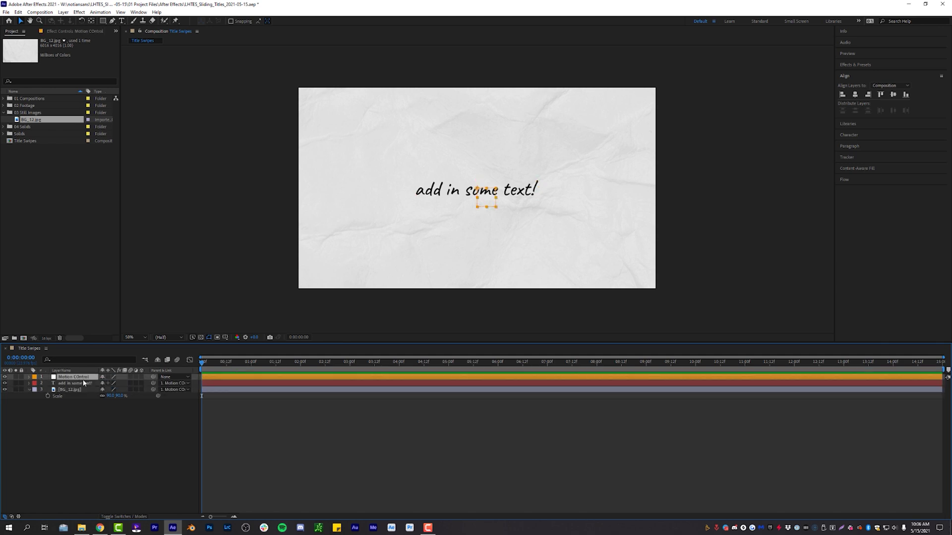
pyautogui.press('p')
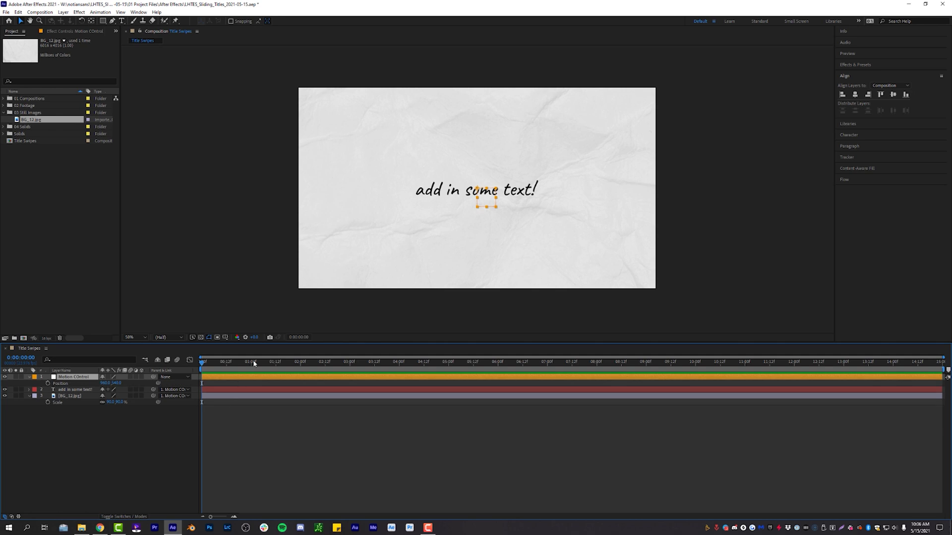
pyautogui.moveTo(267, 364); pyautogui.dragTo(277, 364)
pyautogui.hotkey('alt', 'shift', 'p')
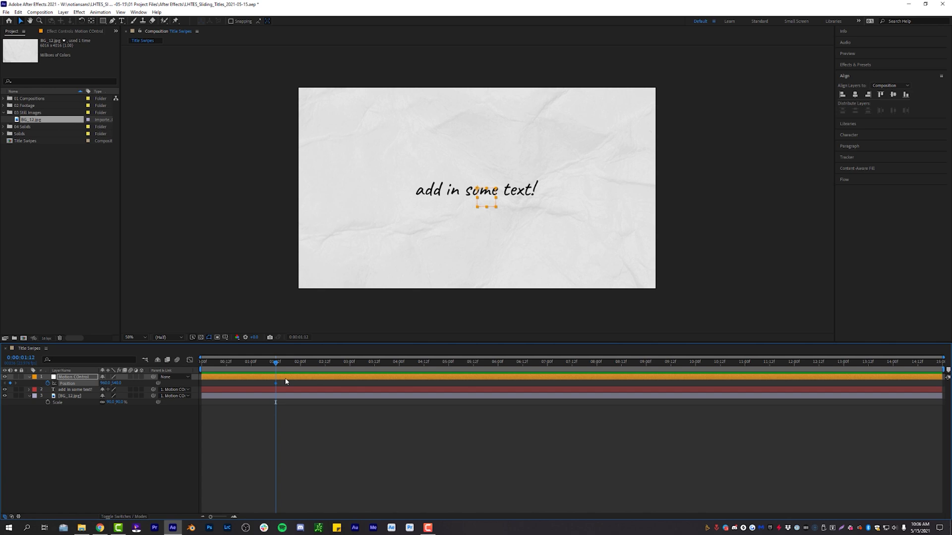
pyautogui.hotkey('shift', 'pagedown')
pyautogui.moveTo(110, 383); pyautogui.dragTo(30, 383)
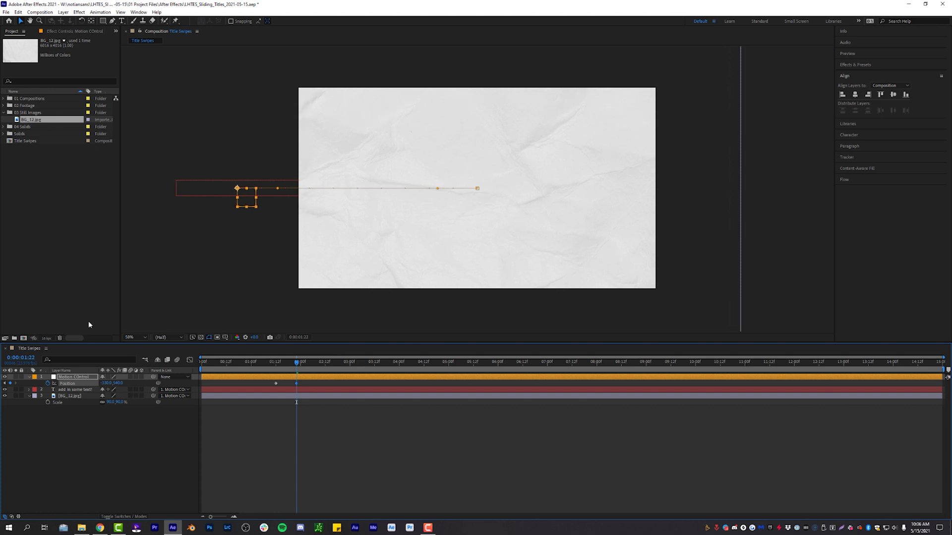
pyautogui.moveTo(109, 383); pyautogui.dragTo(74, 383)
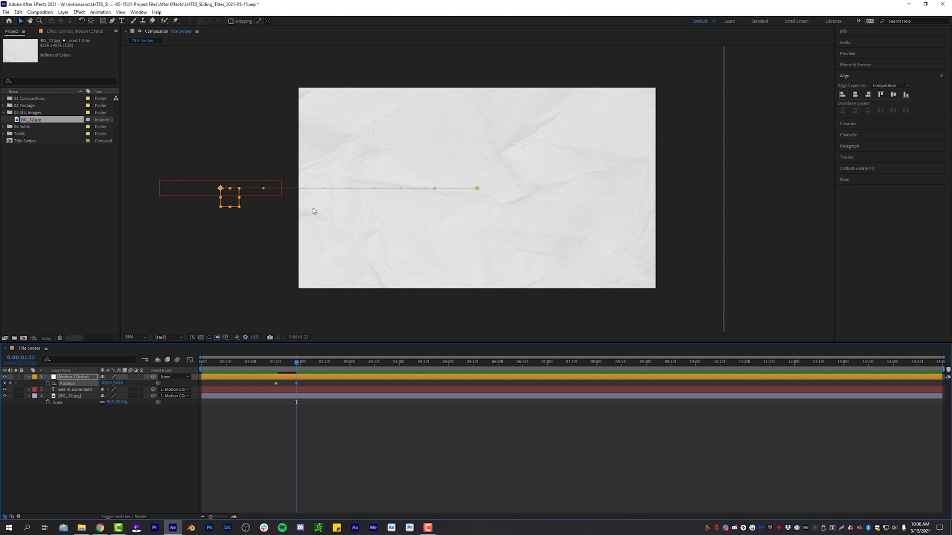
# Step: Type the second title 'add some different text here!' and centre it vertically
pyautogui.click(122, 21)
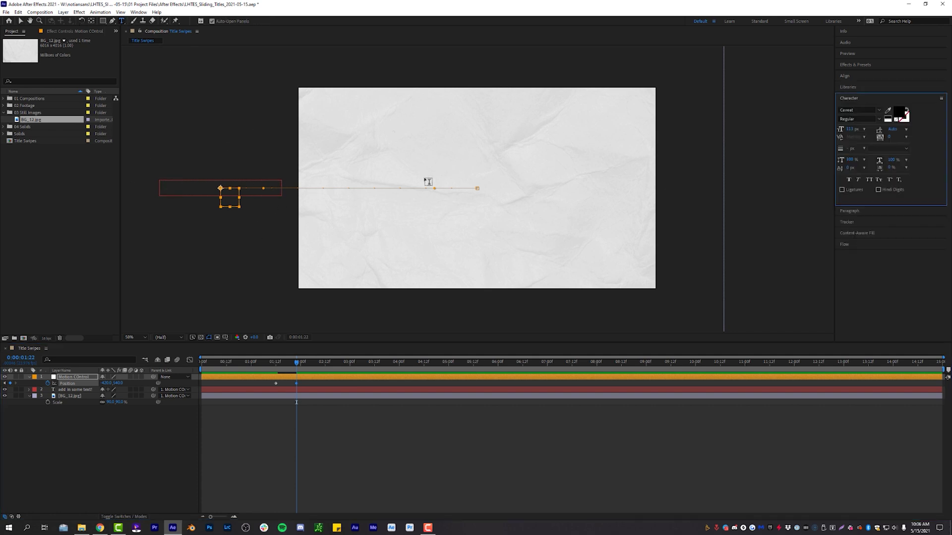
pyautogui.click(430, 174)
pyautogui.write('add some ')
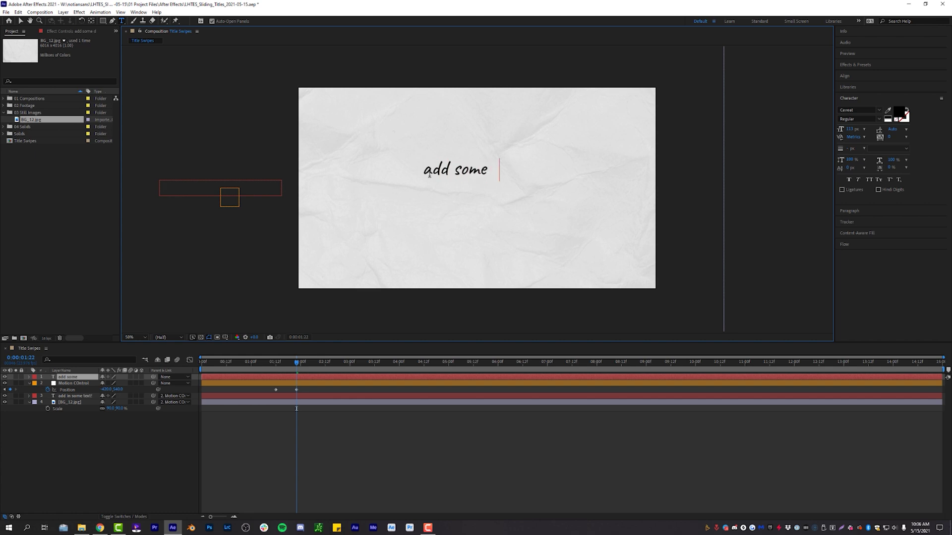
pyautogui.write('different text here!')
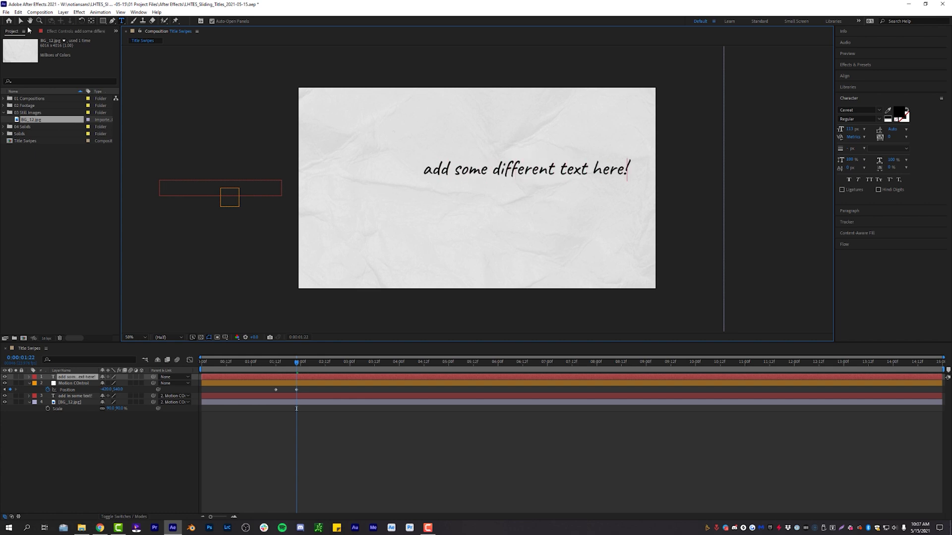
pyautogui.click(21, 20)
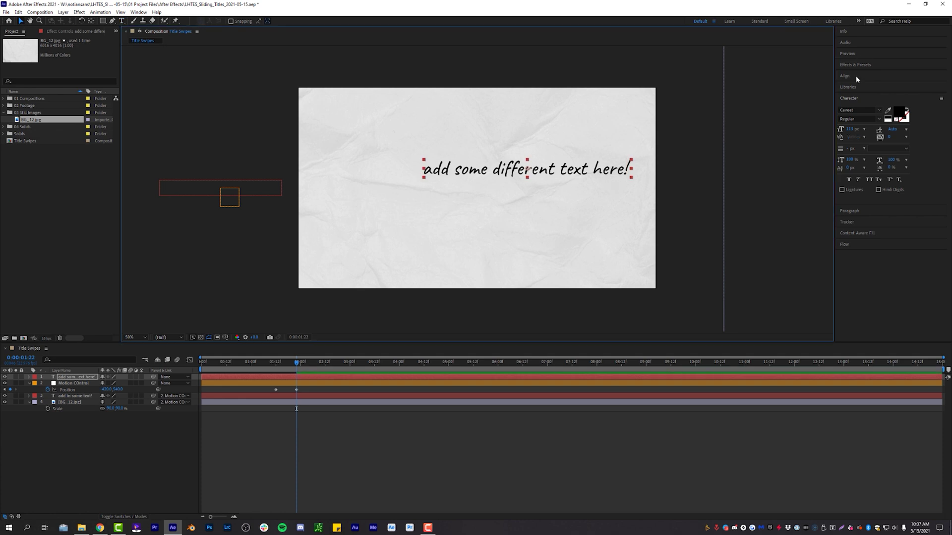
pyautogui.click(856, 77)
pyautogui.click(893, 95)
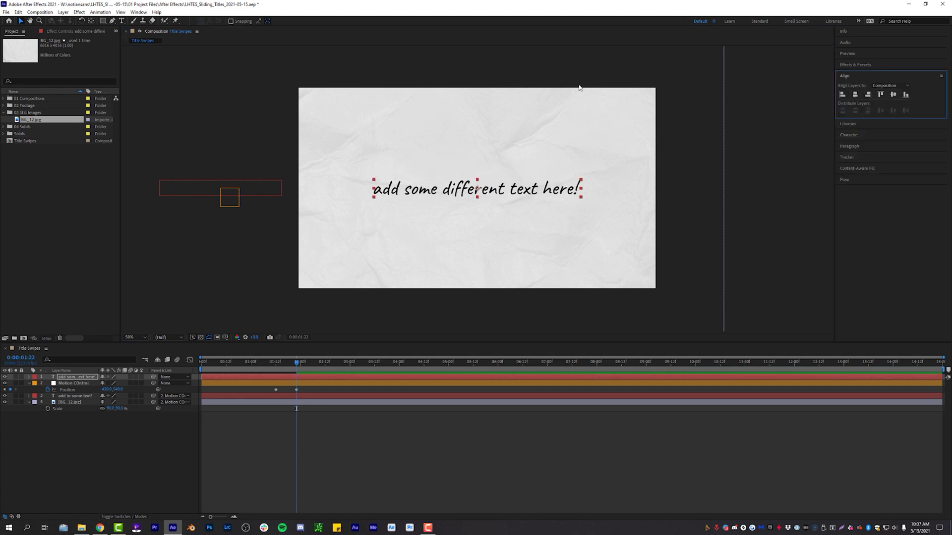
# Step: Parent the second title to Motion Control and lower the null's X at 1:22
pyautogui.moveTo(78, 378); pyautogui.dragTo(79, 396)
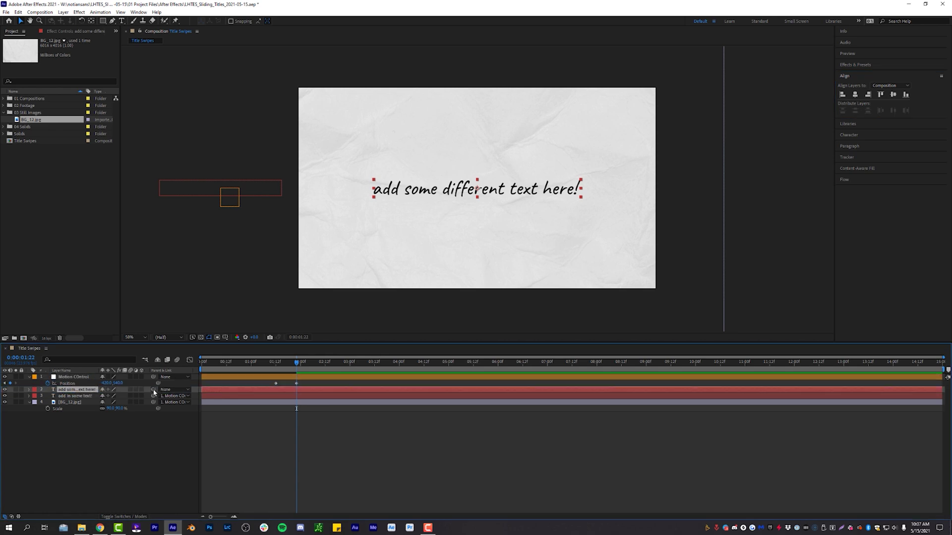
pyautogui.moveTo(154, 392); pyautogui.dragTo(77, 378)
pyautogui.moveTo(296, 364)
pyautogui.mouseDown()
pyautogui.moveTo(270, 363)
pyautogui.moveTo(297, 363)
pyautogui.mouseUp()
pyautogui.click(296, 383)
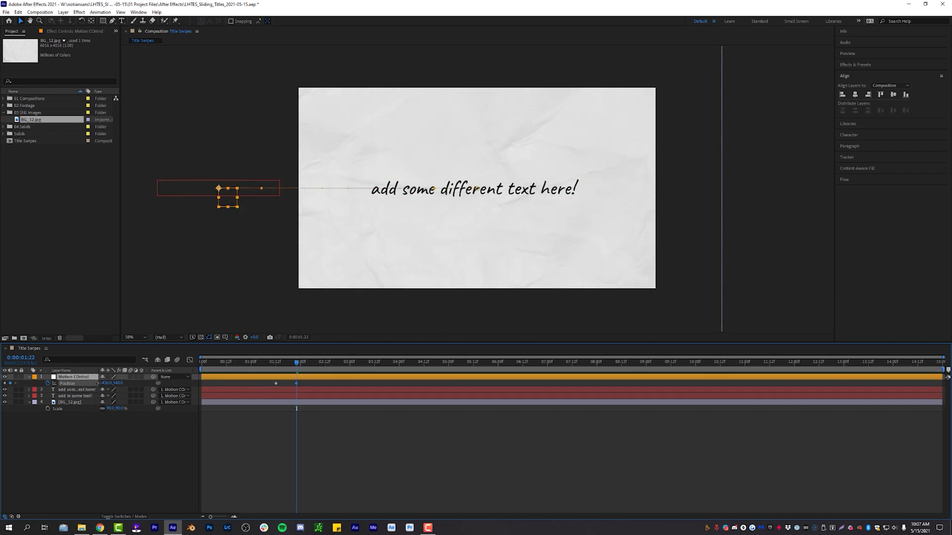
pyautogui.moveTo(106, 383); pyautogui.dragTo(78, 384)
# Step: Centre the second title horizontally and scrub through the slide between keyframes
pyautogui.click(296, 419)
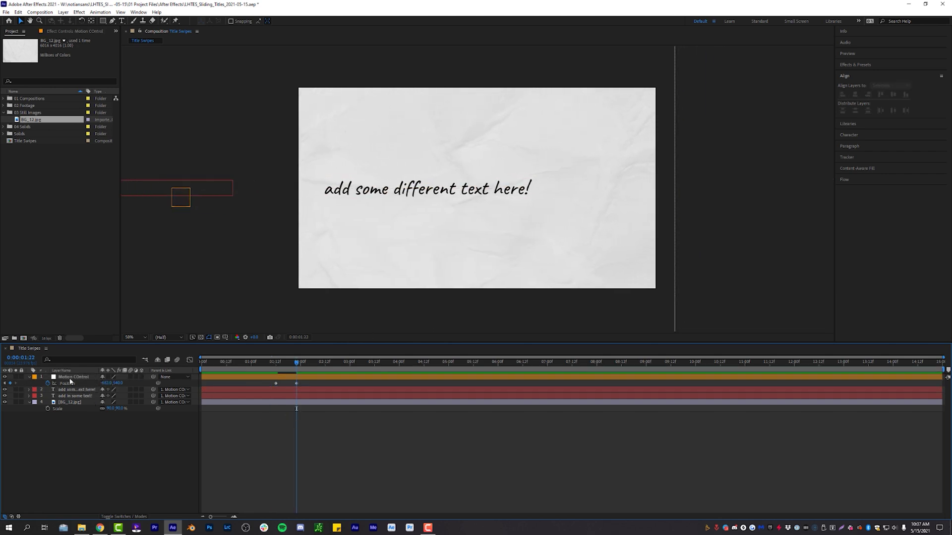
pyautogui.click(75, 389)
pyautogui.click(855, 94)
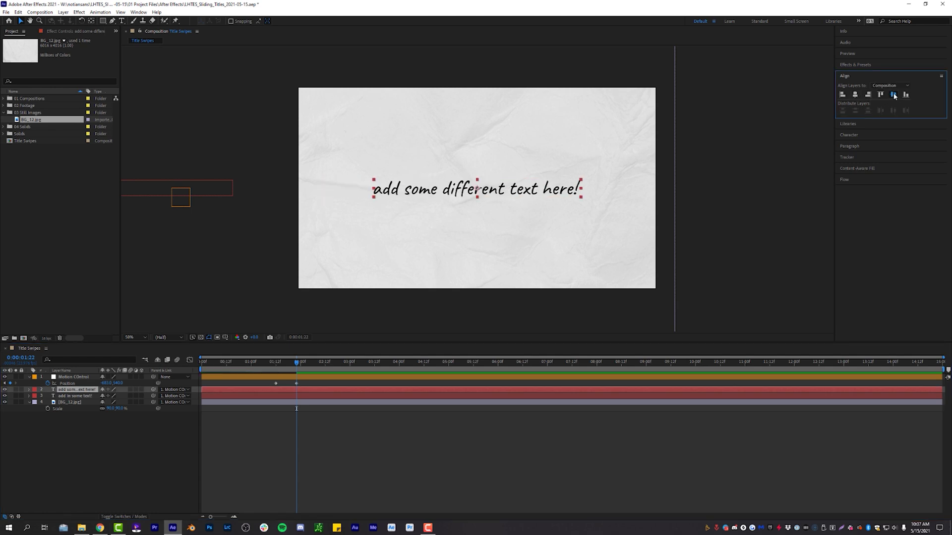
pyautogui.moveTo(295, 363); pyautogui.dragTo(249, 365)
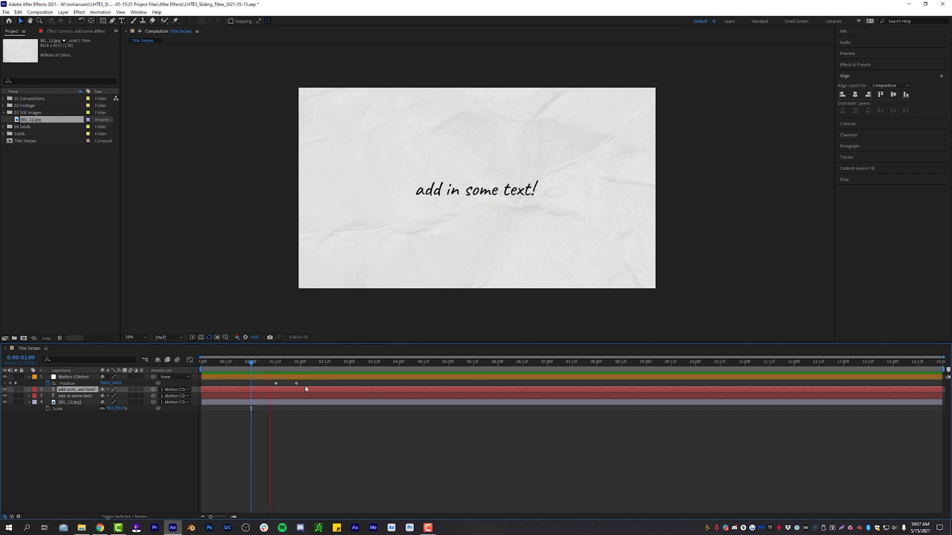
pyautogui.moveTo(281, 363); pyautogui.dragTo(301, 369)
pyautogui.click(335, 377)
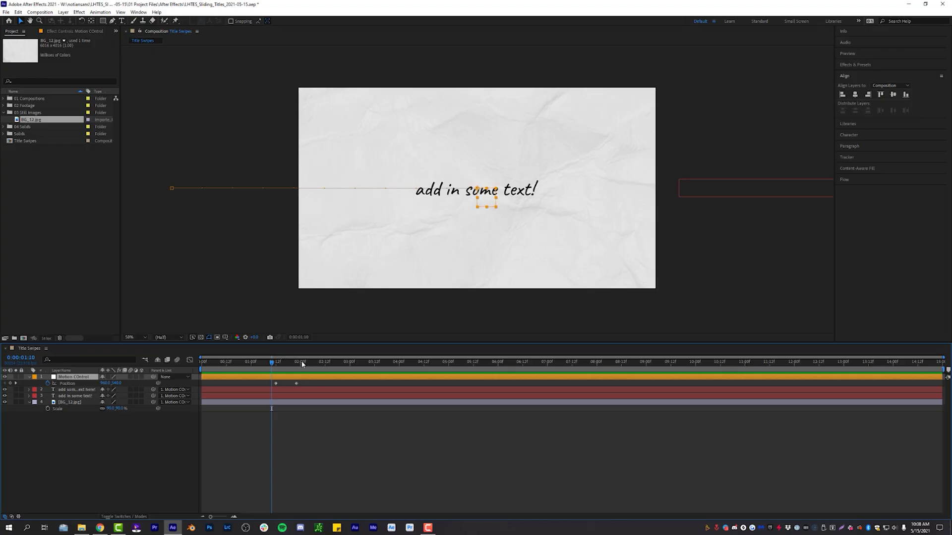
pyautogui.moveTo(302, 362); pyautogui.dragTo(355, 364)
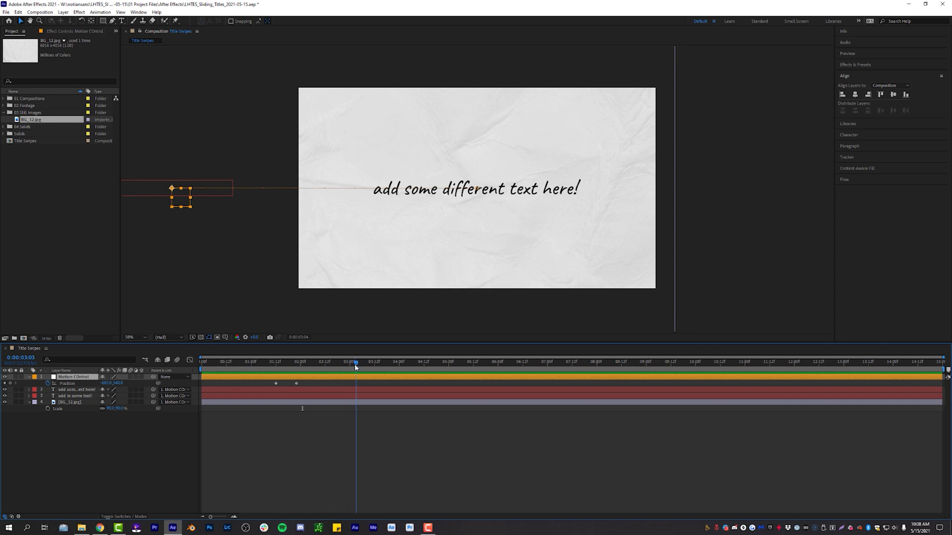
# Step: Keyframe the null's Position at 3:03, then raise it at 3:13 to lift the second title out
pyautogui.click(10, 383)
pyautogui.hotkey('shift', 'pagedown')
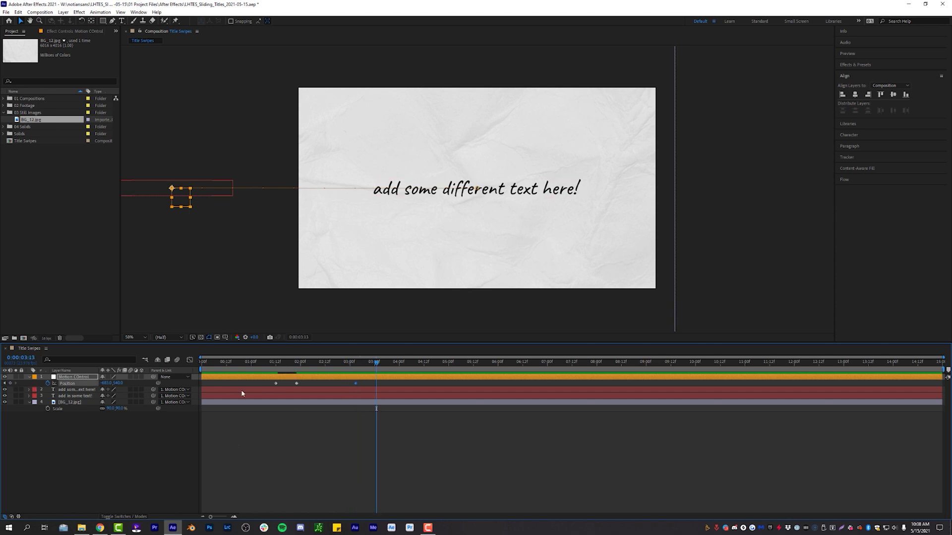
pyautogui.moveTo(118, 383); pyautogui.dragTo(15, 457)
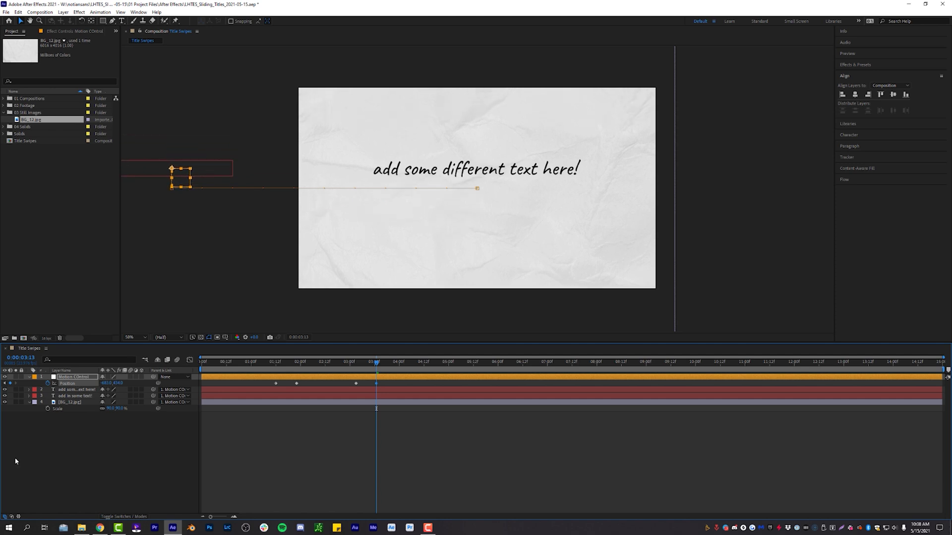
pyautogui.moveTo(119, 385); pyautogui.dragTo(116, 4)
# Step: Add a centred third title 'more text goes here!' parented to Motion Control
pyautogui.click(121, 21)
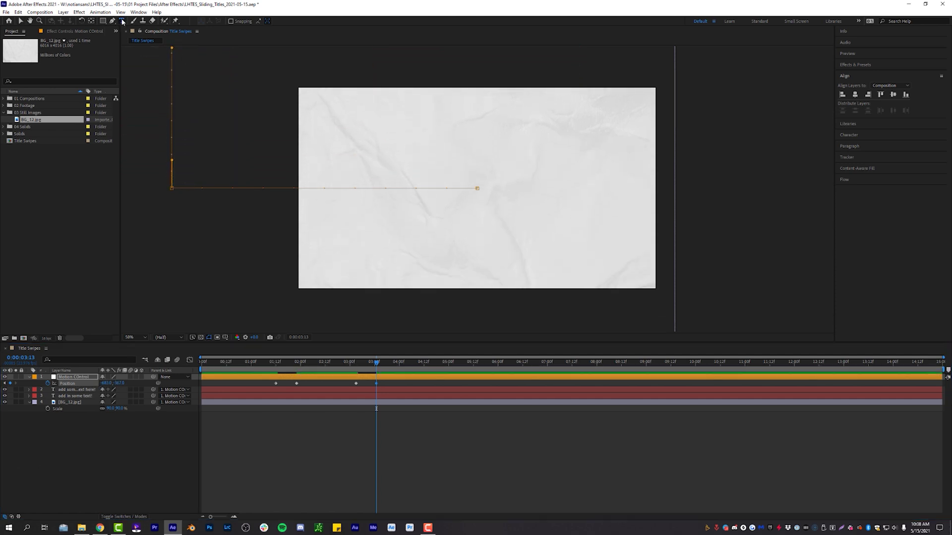
pyautogui.click(406, 229)
pyautogui.write('more tex')
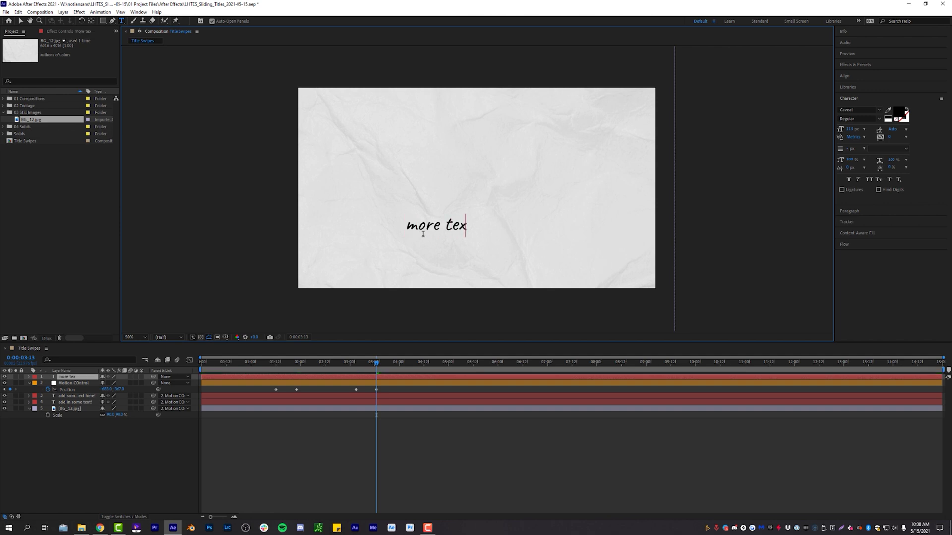
pyautogui.write('t goes here!')
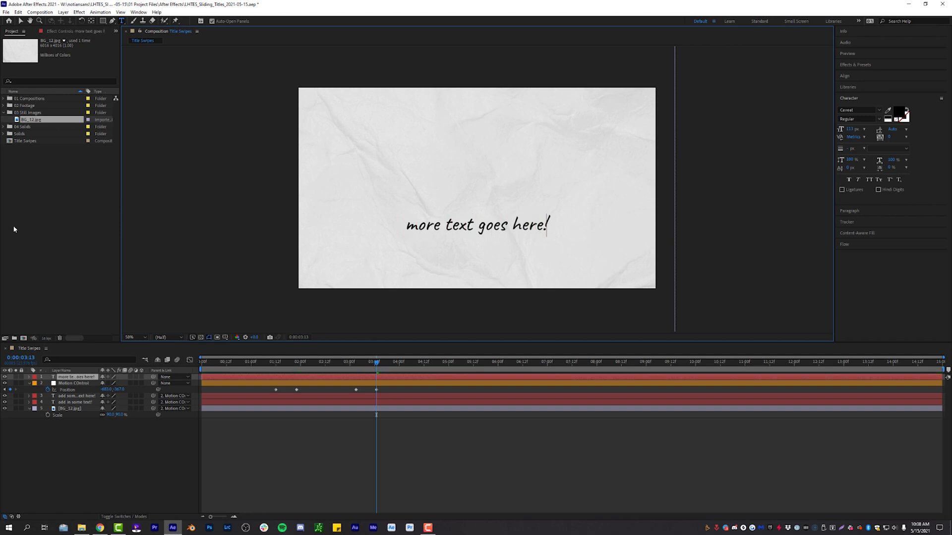
pyautogui.click(19, 21)
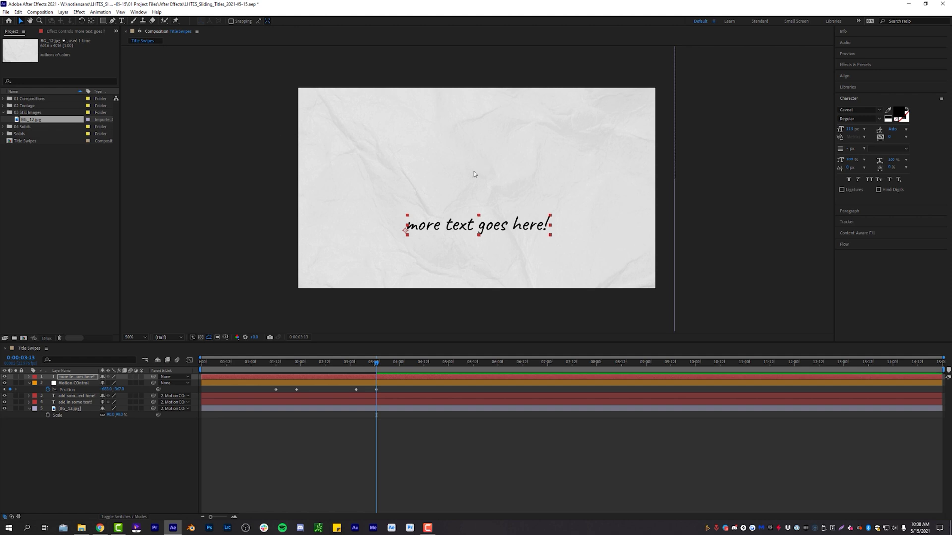
pyautogui.hotkey('ctrl', 'alt', 'Home')
pyautogui.click(845, 76)
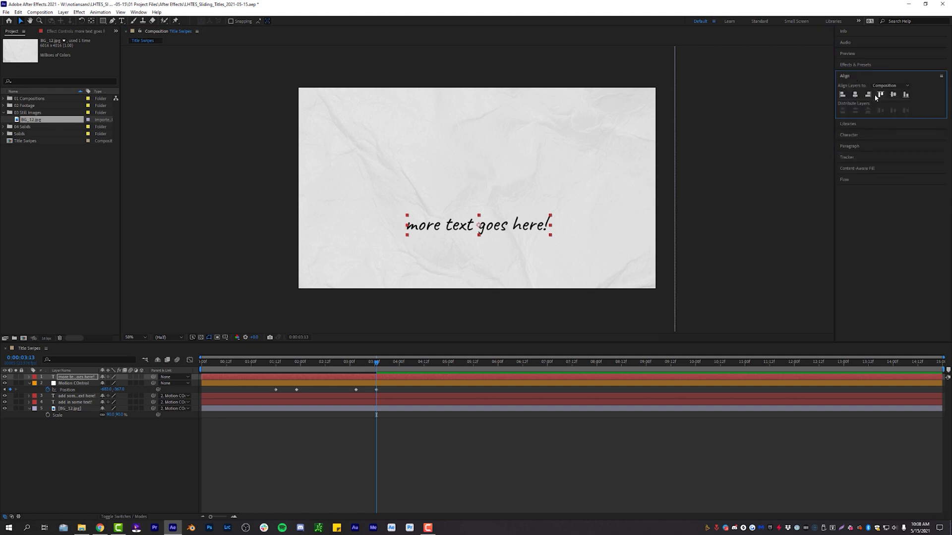
pyautogui.click(893, 94)
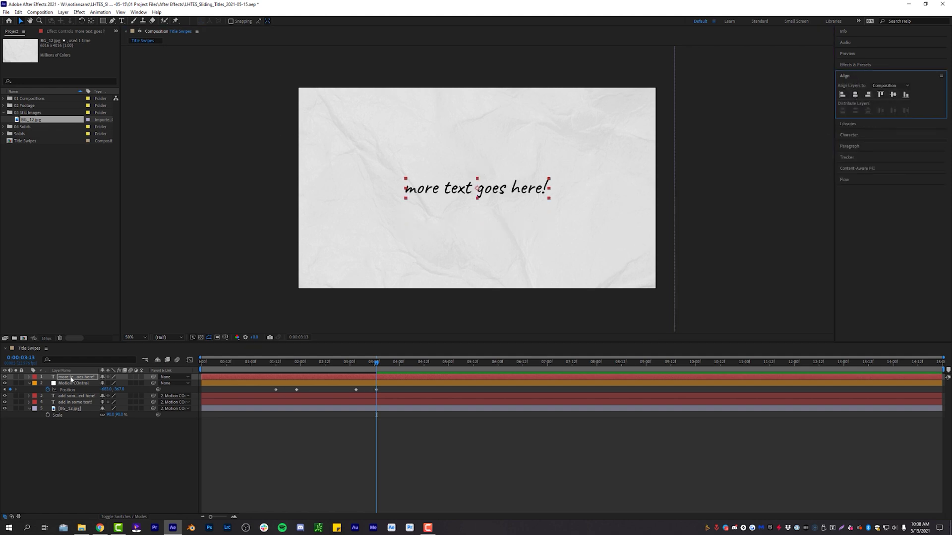
pyautogui.moveTo(71, 380)
pyautogui.mouseDown()
pyautogui.moveTo(74, 393)
pyautogui.moveTo(86, 381)
pyautogui.mouseUp()
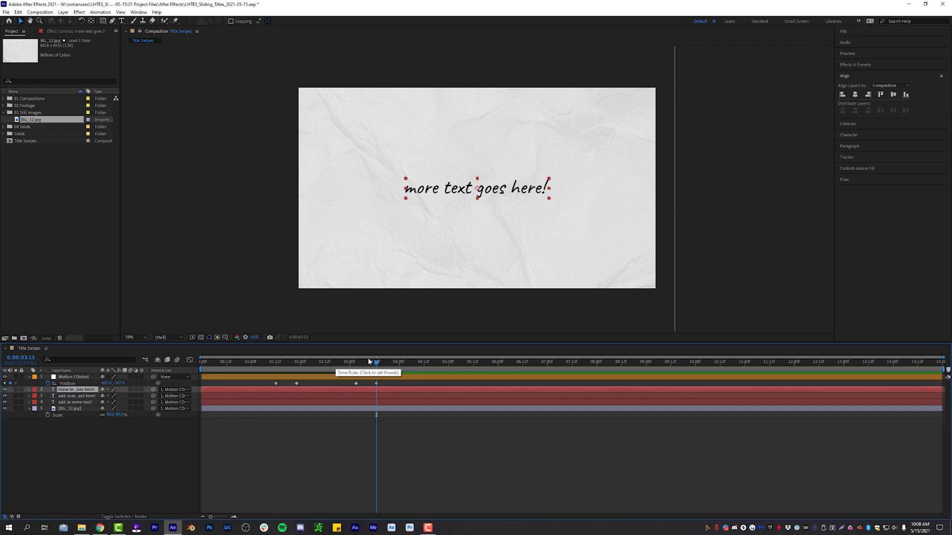
pyautogui.moveTo(365, 361); pyautogui.dragTo(449, 379)
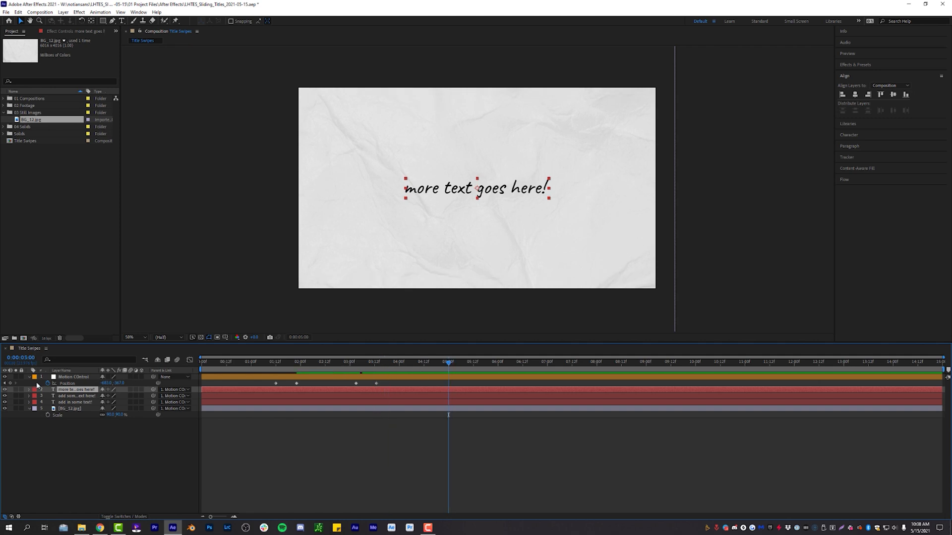
# Step: Keyframe the null at 5:00, then slide the third title out to the right ten frames later
pyautogui.click(10, 384)
pyautogui.hotkey('shift', 'pagedown')
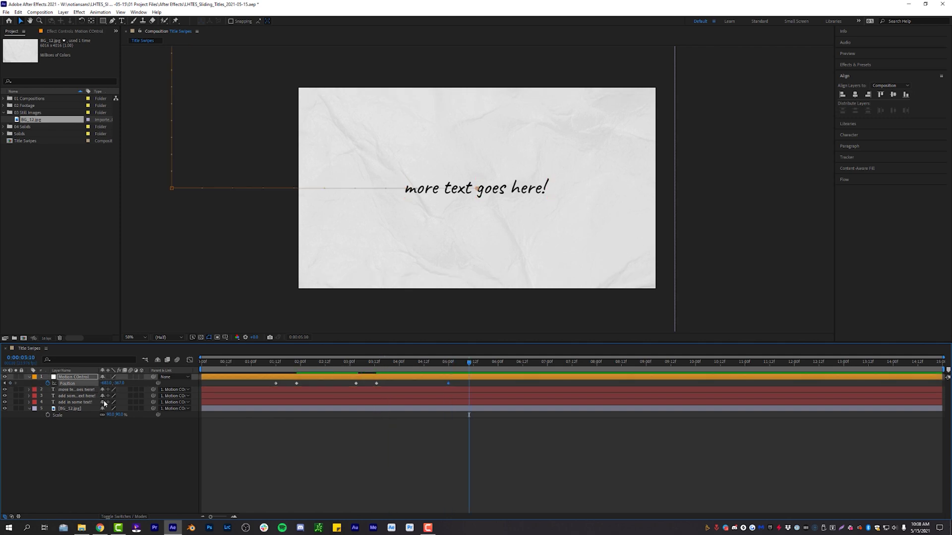
pyautogui.moveTo(106, 383); pyautogui.dragTo(165, 24)
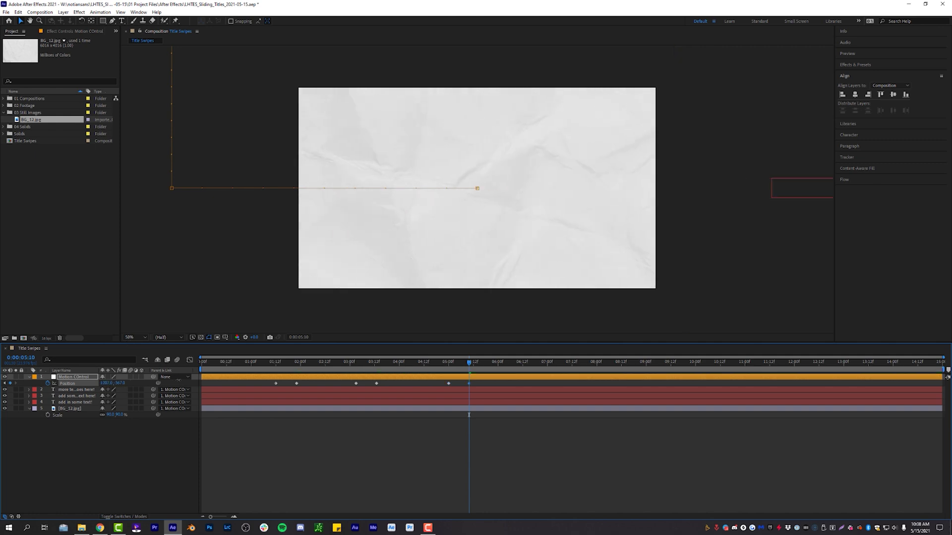
# Step: Add the centred title 'end on some other text.' below the Motion Control null
pyautogui.click(122, 21)
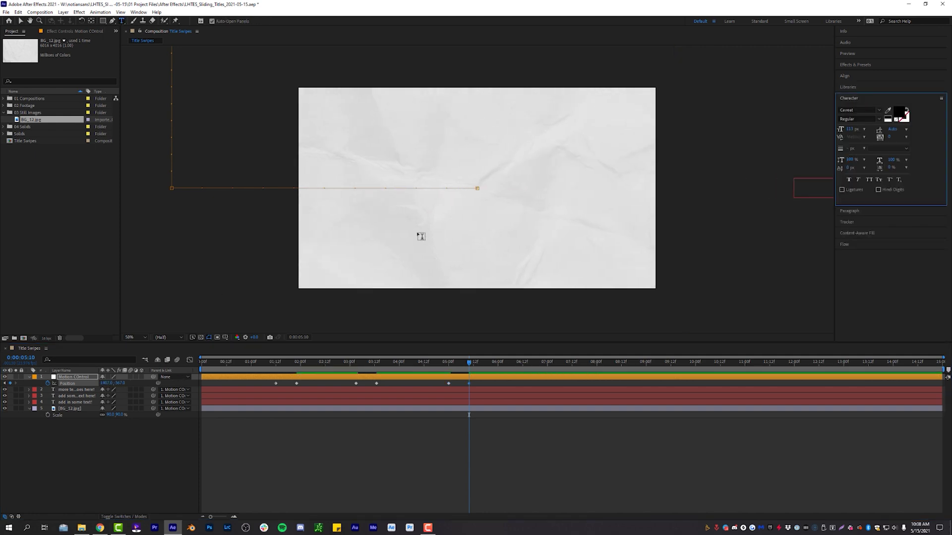
pyautogui.click(418, 231)
pyautogui.write('end on s')
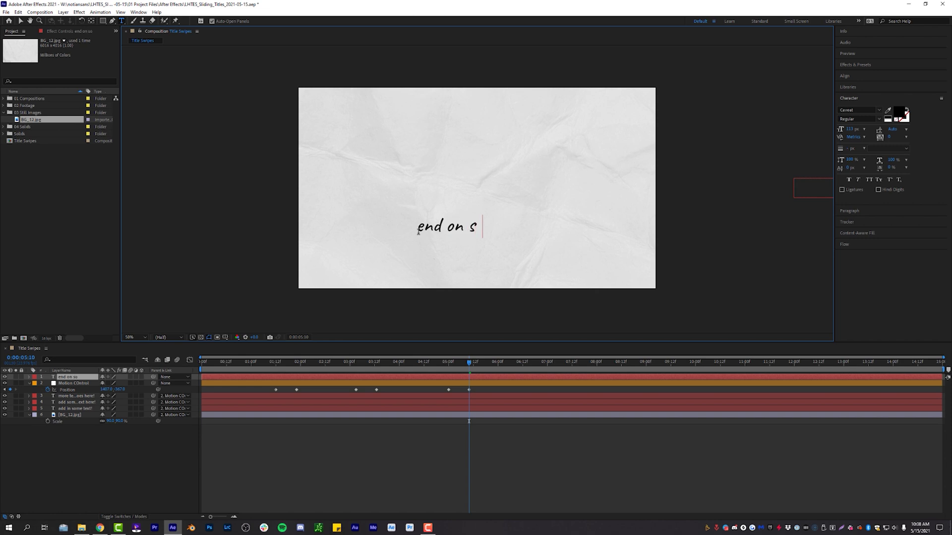
pyautogui.write('ome other tex')
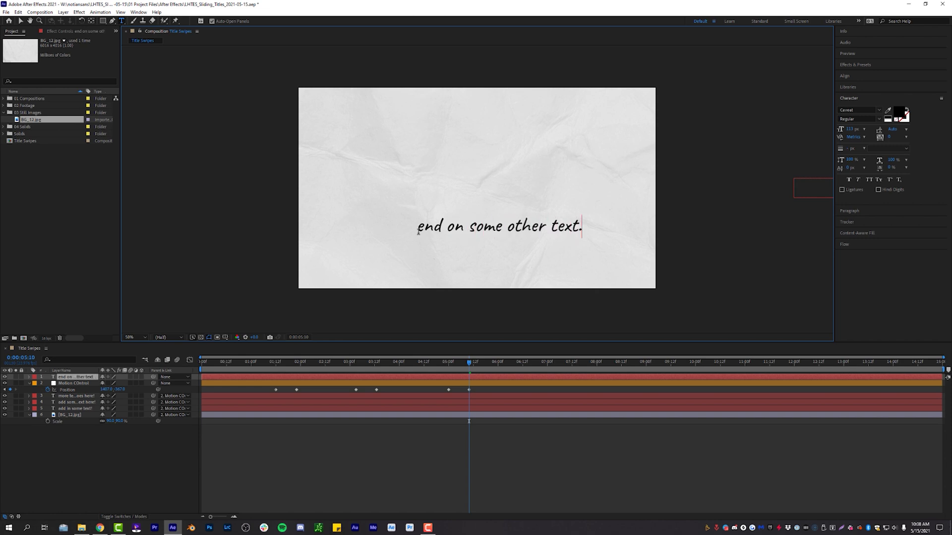
pyautogui.write('t.')
pyautogui.click(20, 21)
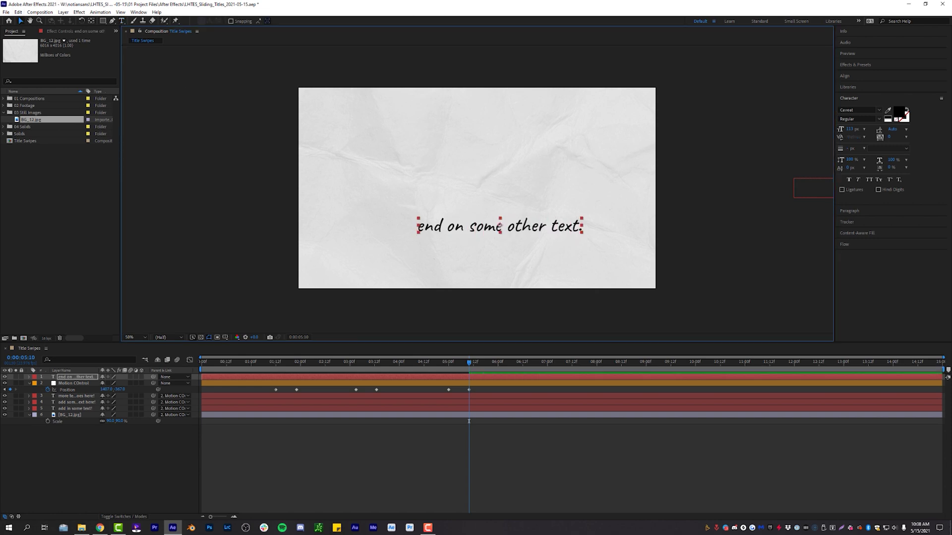
pyautogui.click(859, 77)
pyautogui.click(854, 94)
pyautogui.click(893, 95)
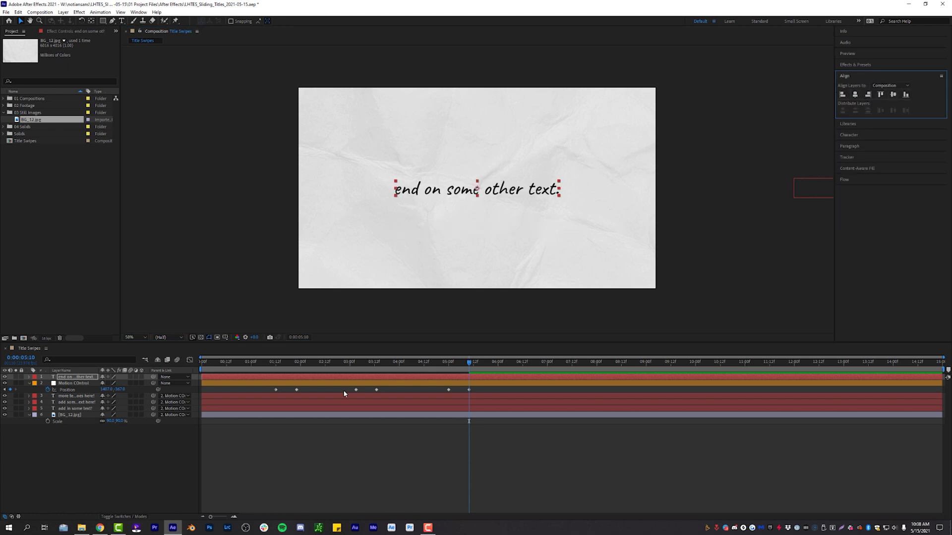
pyautogui.moveTo(74, 377)
pyautogui.mouseDown()
pyautogui.moveTo(99, 387)
pyautogui.moveTo(74, 377)
pyautogui.mouseUp()
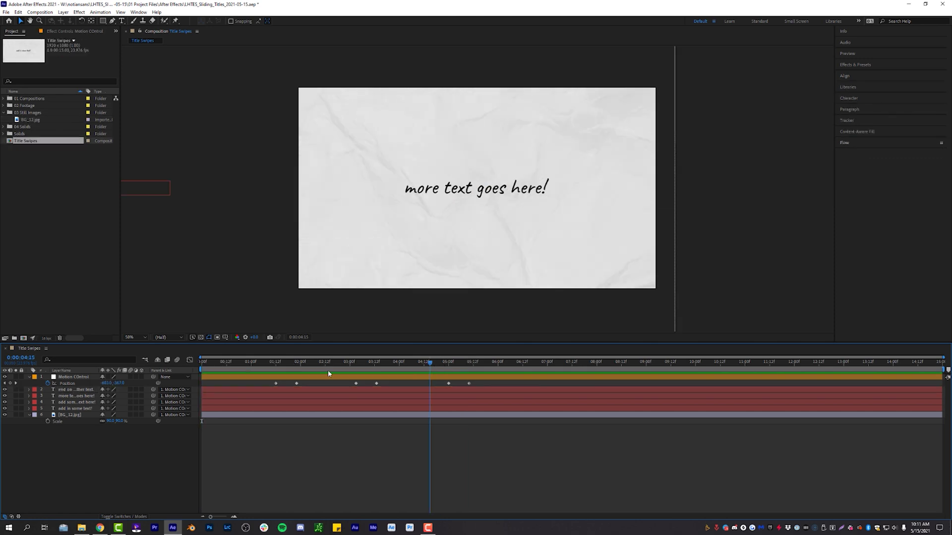
# Step: Preview the animation and apply Easy Ease (F9) to all Motion Control Position keyframes
pyautogui.press('space')
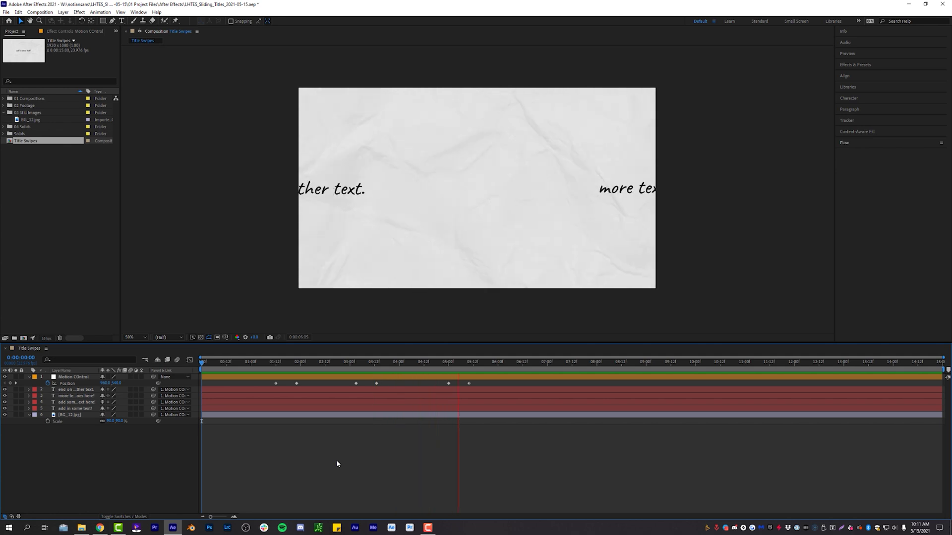
pyautogui.press('space')
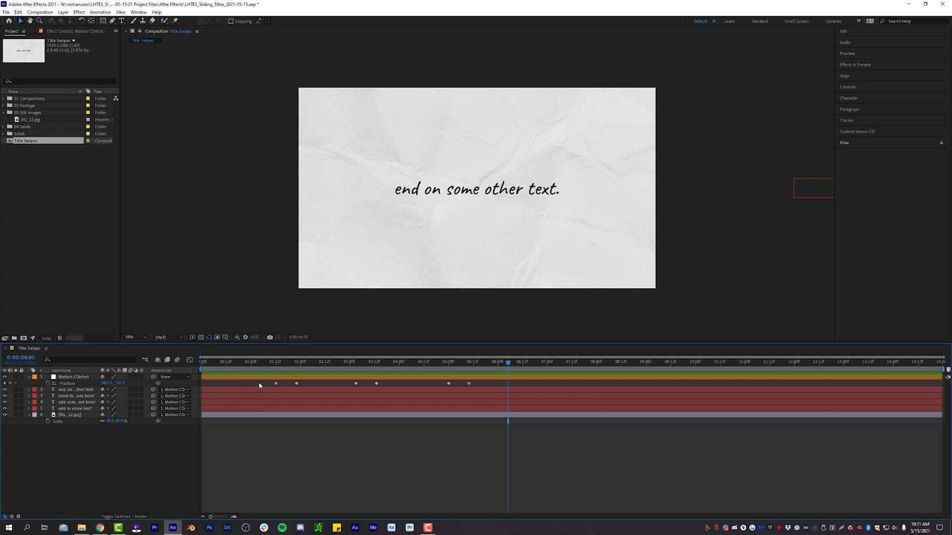
pyautogui.click(68, 383)
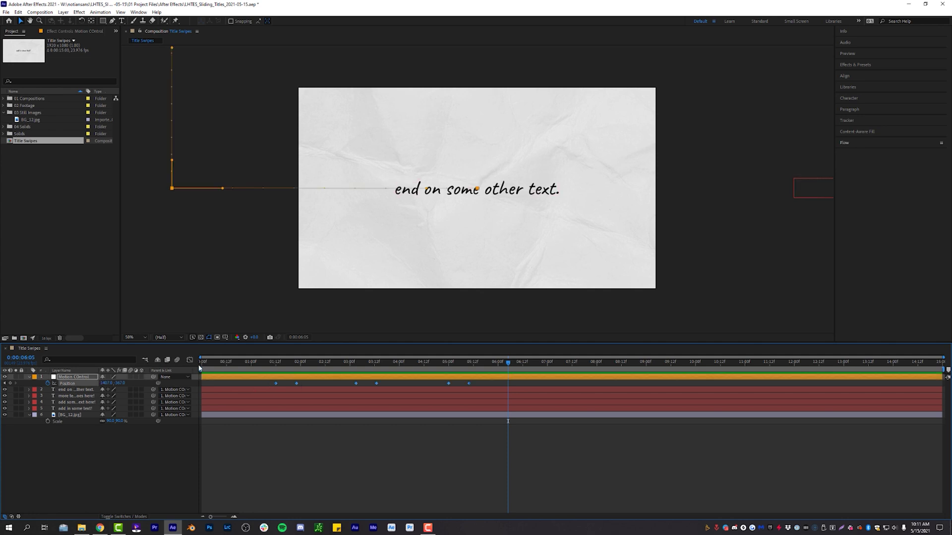
pyautogui.press('F9')
pyautogui.moveTo(304, 365); pyautogui.dragTo(272, 364)
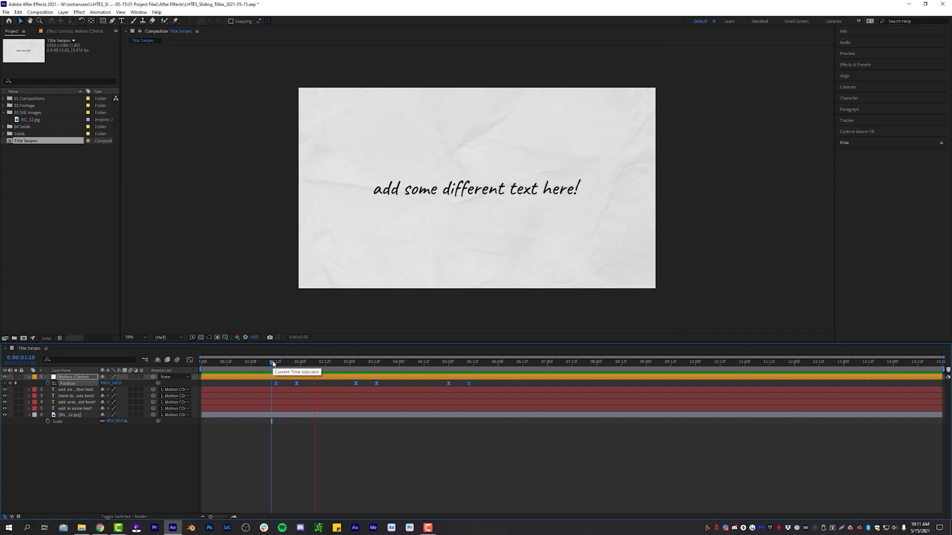
# Step: Apply Flow's quint ease to the first Motion Control Position keyframe pair and check its speed curve
pyautogui.press('space')
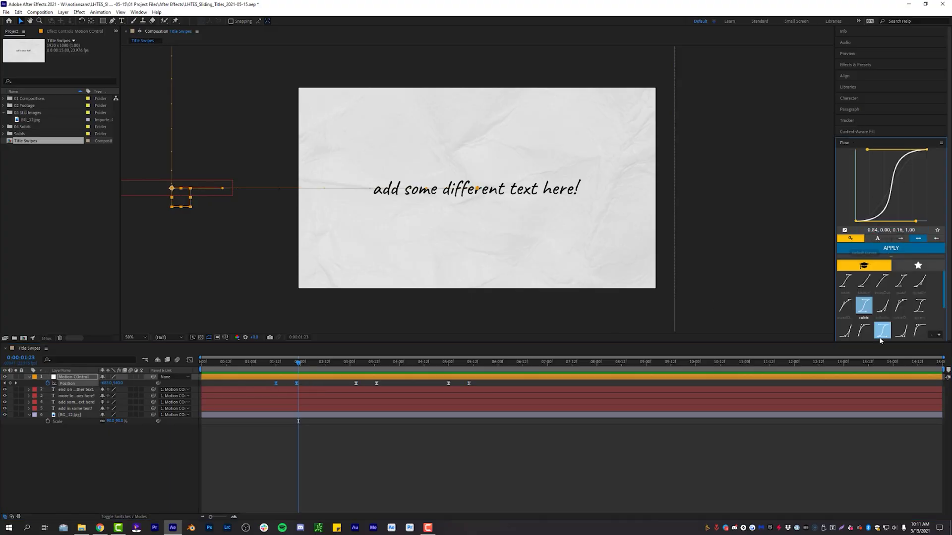
pyautogui.scroll(-2, 893, 297)
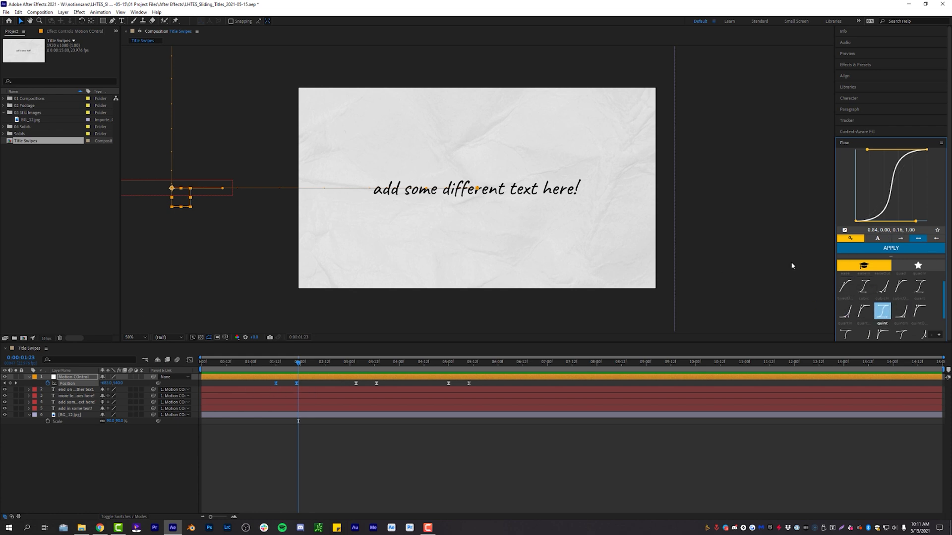
pyautogui.click(891, 248)
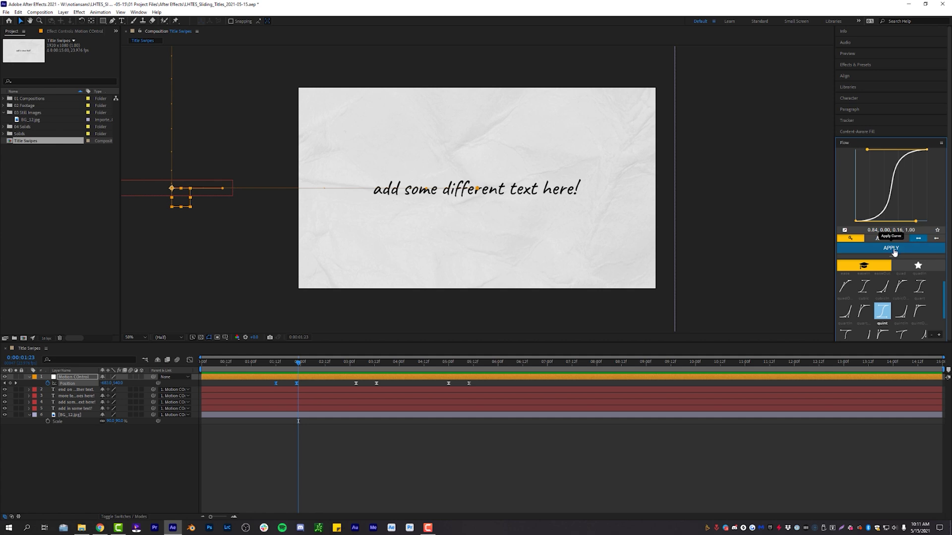
pyautogui.click(189, 361)
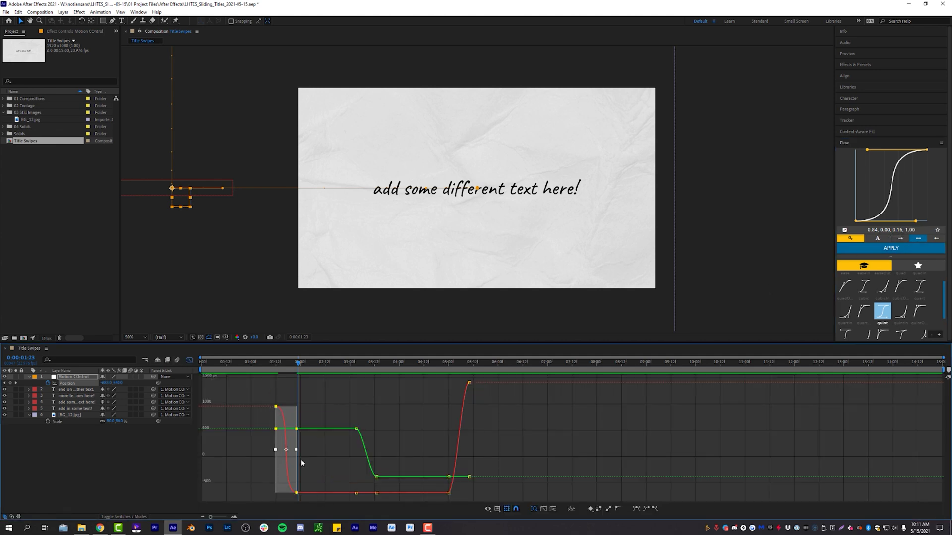
pyautogui.click(190, 360)
# Step: Apply the quint ease to the middle and last Position keyframe pairs, then preview the swipes
pyautogui.click(250, 362)
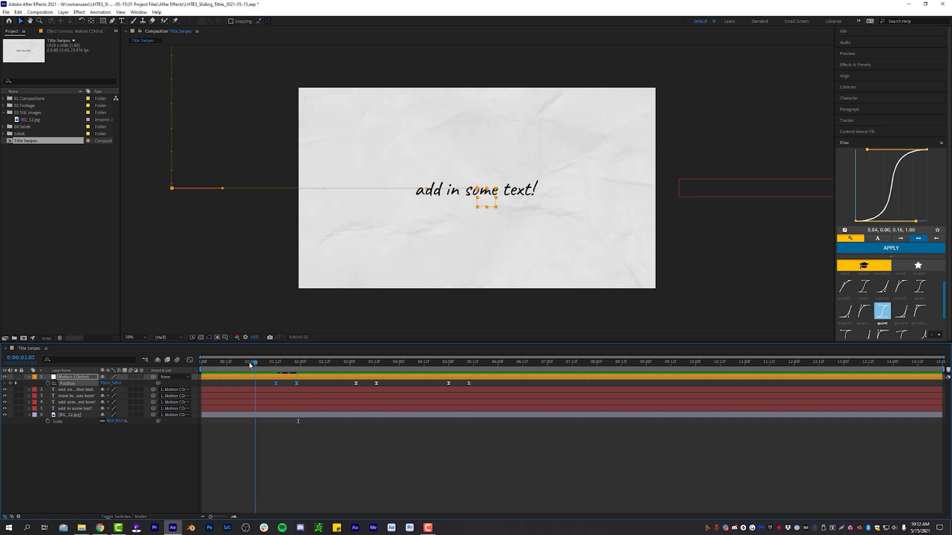
pyautogui.moveTo(250, 364); pyautogui.dragTo(317, 362)
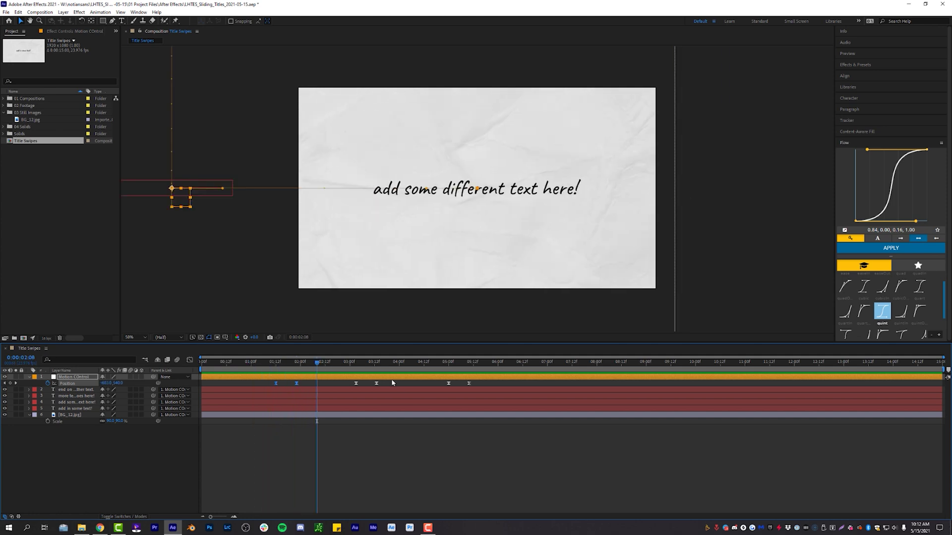
pyautogui.moveTo(385, 381); pyautogui.dragTo(328, 387)
pyautogui.click(891, 248)
pyautogui.moveTo(474, 385); pyautogui.dragTo(444, 381)
pyautogui.click(892, 251)
pyautogui.click(251, 365)
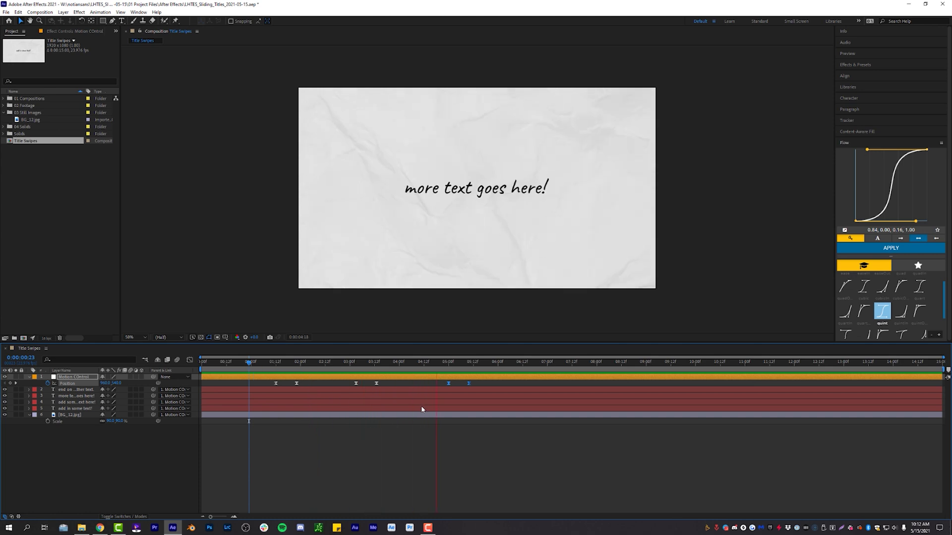
pyautogui.press('space')
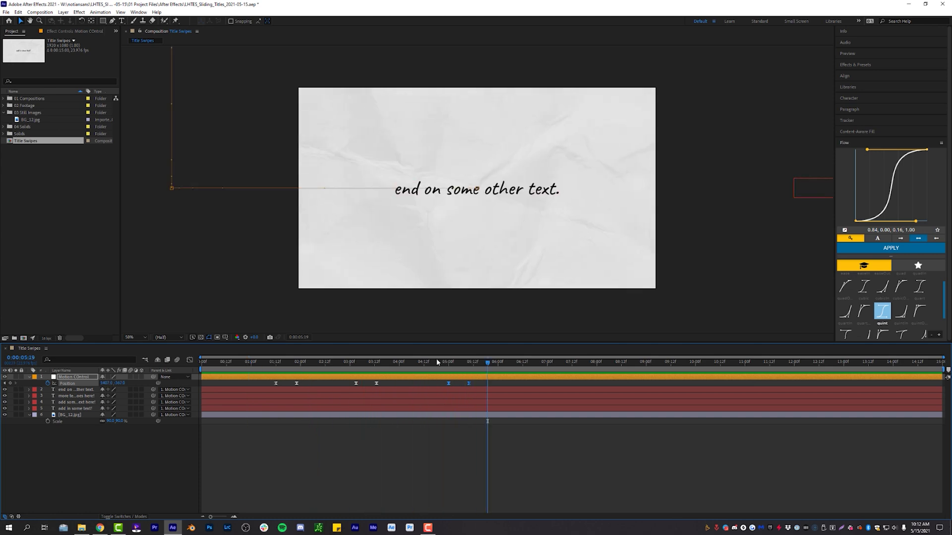
# Step: Enable motion blur on all title, null and background layers and on the composition
pyautogui.keyDown('shift'); pyautogui.click(71, 415); pyautogui.keyUp('shift')
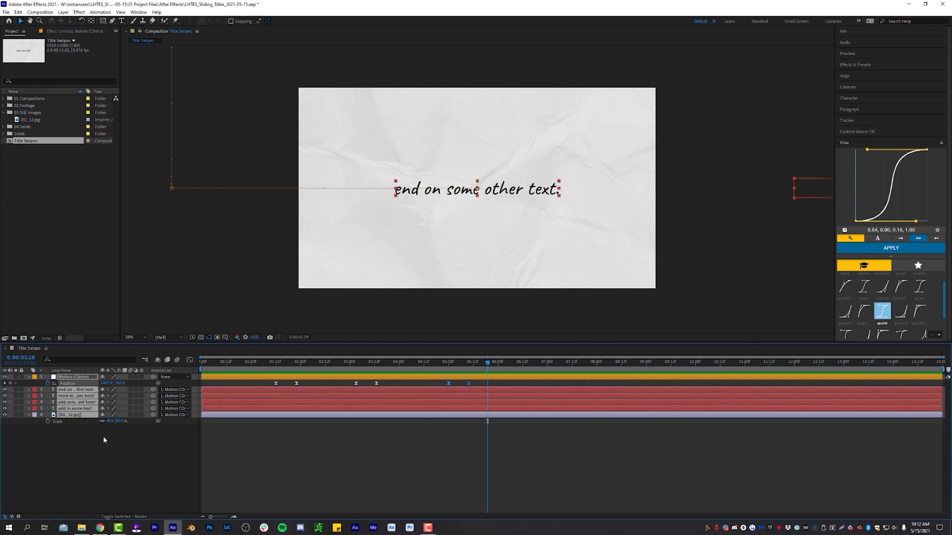
pyautogui.click(130, 376)
pyautogui.click(289, 451)
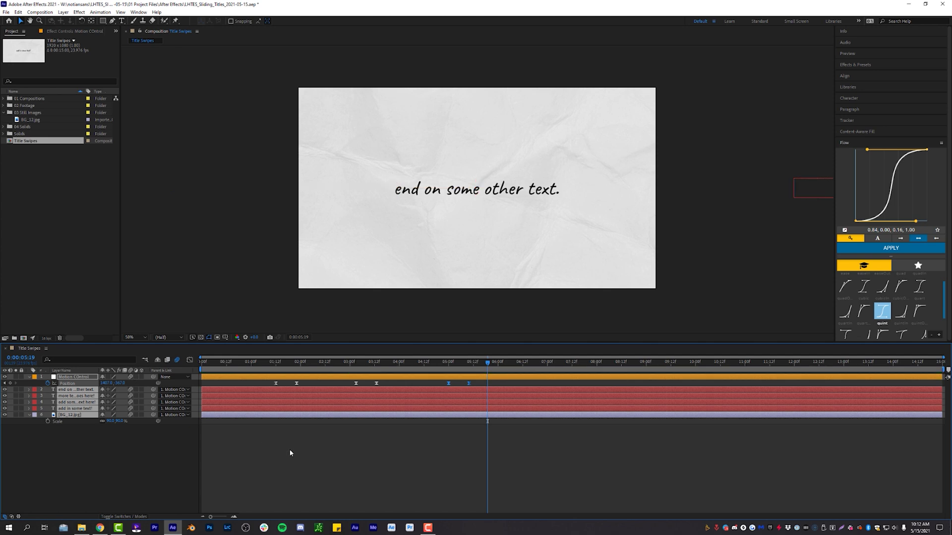
pyautogui.click(268, 362)
# Step: Scrub and preview a slide to check the blur, then return to frame 0
pyautogui.moveTo(269, 363); pyautogui.dragTo(291, 362)
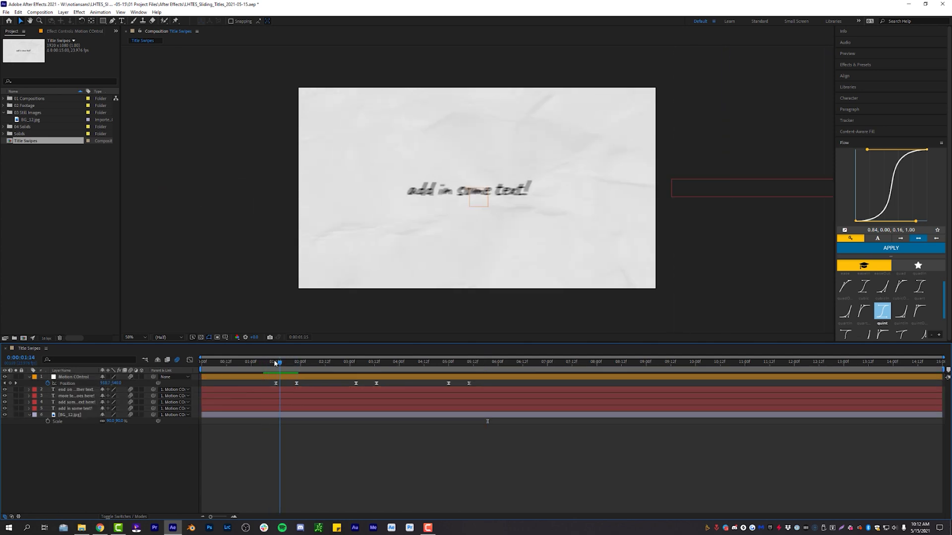
pyautogui.press('space')
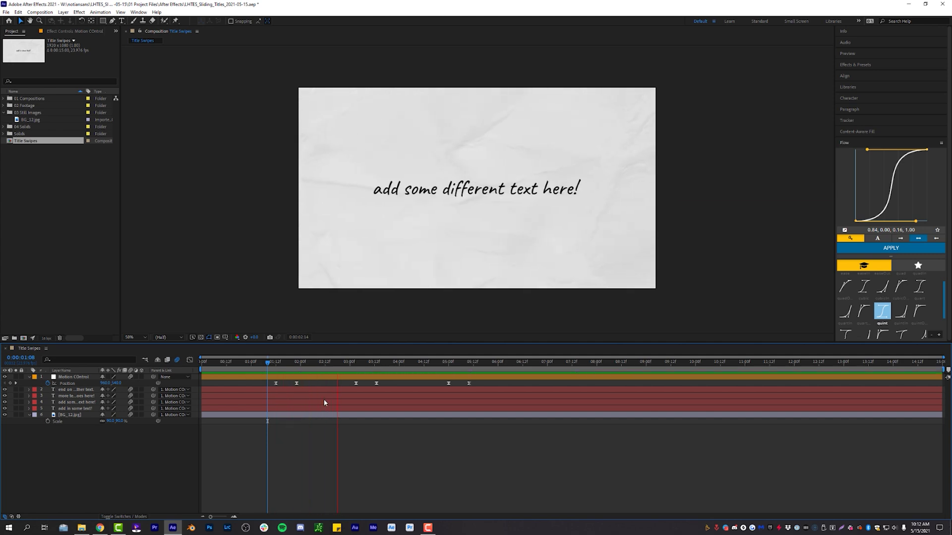
pyautogui.press('space')
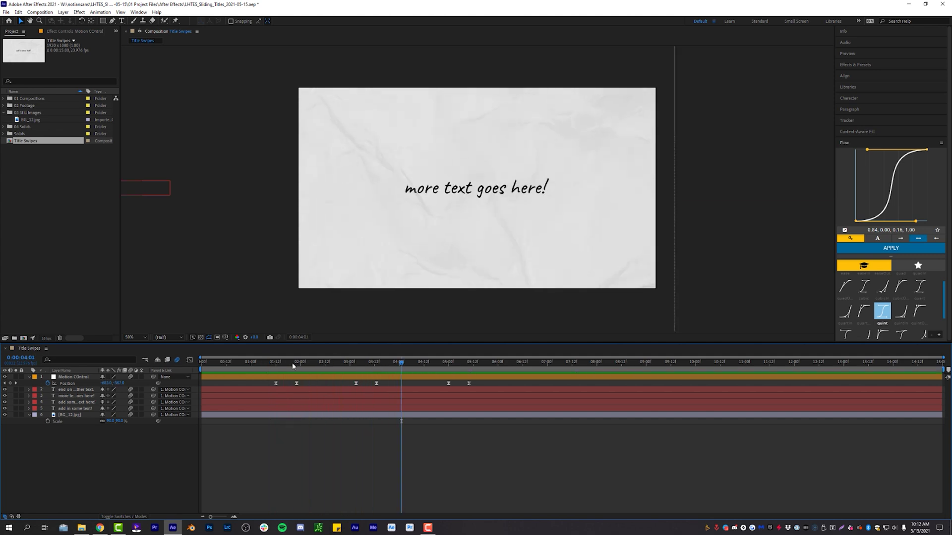
pyautogui.press('Home')
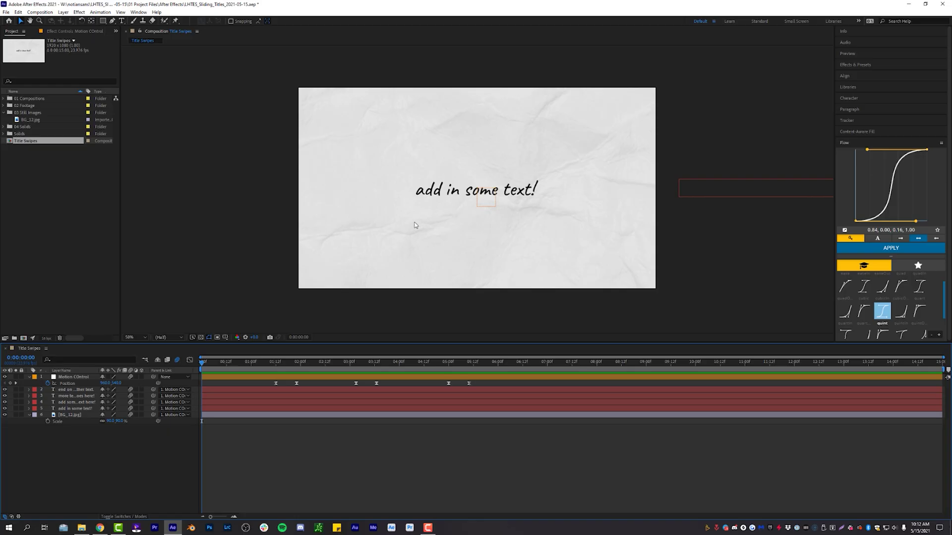
# Step: Add a new adjustment layer above the Motion Control layer
pyautogui.click(74, 378)
pyautogui.click(64, 12)
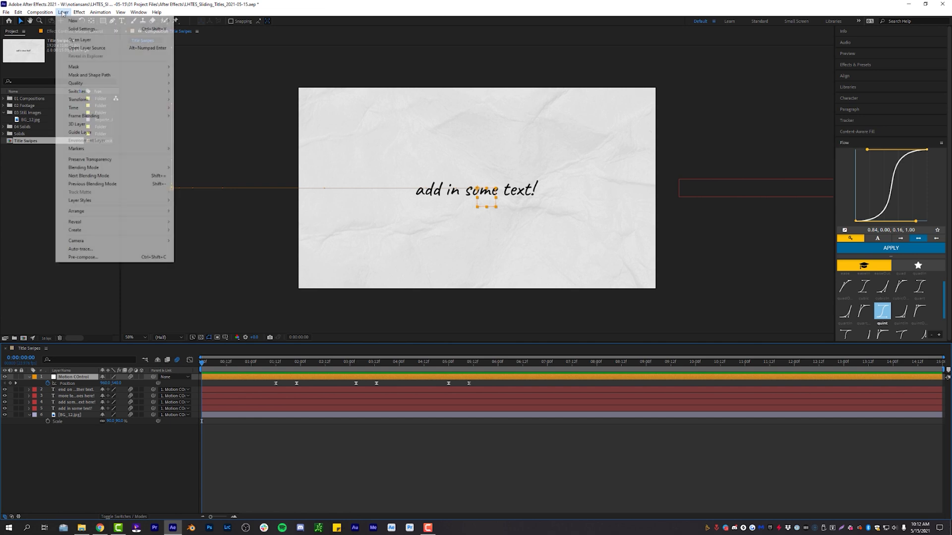
pyautogui.moveTo(124, 20)
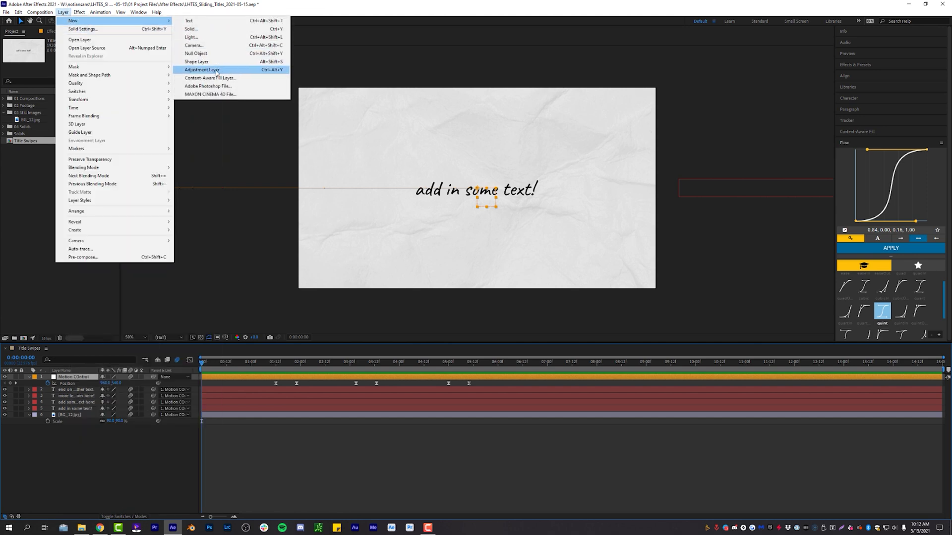
pyautogui.click(208, 70)
# Step: Apply Universe Camera Shake to the adjustment layer with a 40% amount and preview it
pyautogui.hotkey('ctrl', 'space')
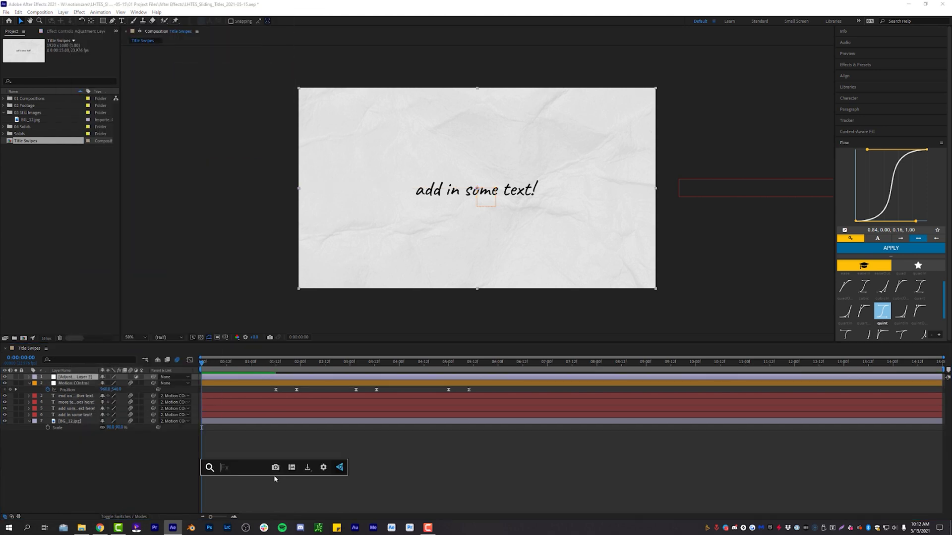
pyautogui.write('camera sh')
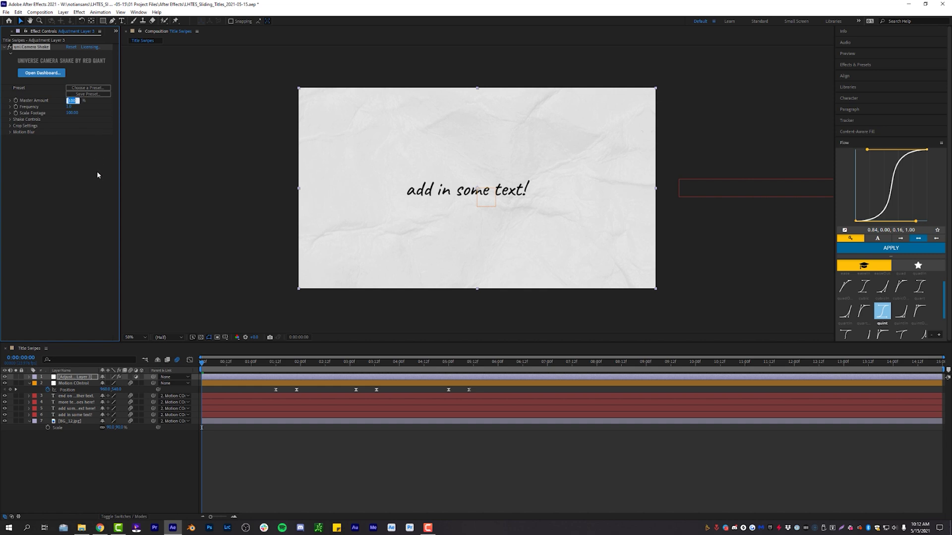
pyautogui.write('40')
pyautogui.press('Return')
pyautogui.click(220, 376)
pyautogui.press('space')
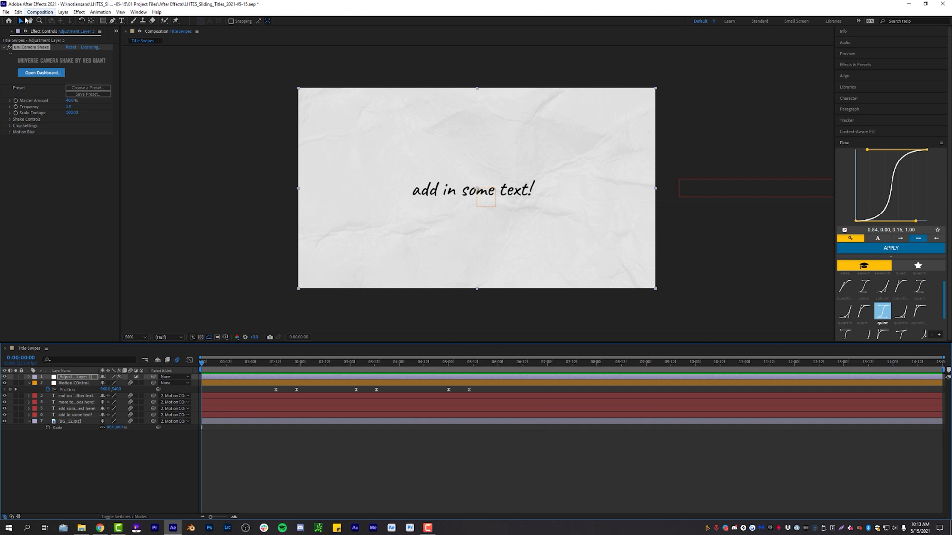
# Step: Replace uni.Camera Shake on the adjustment layer with the Wiggle - position preset
pyautogui.click(28, 48)
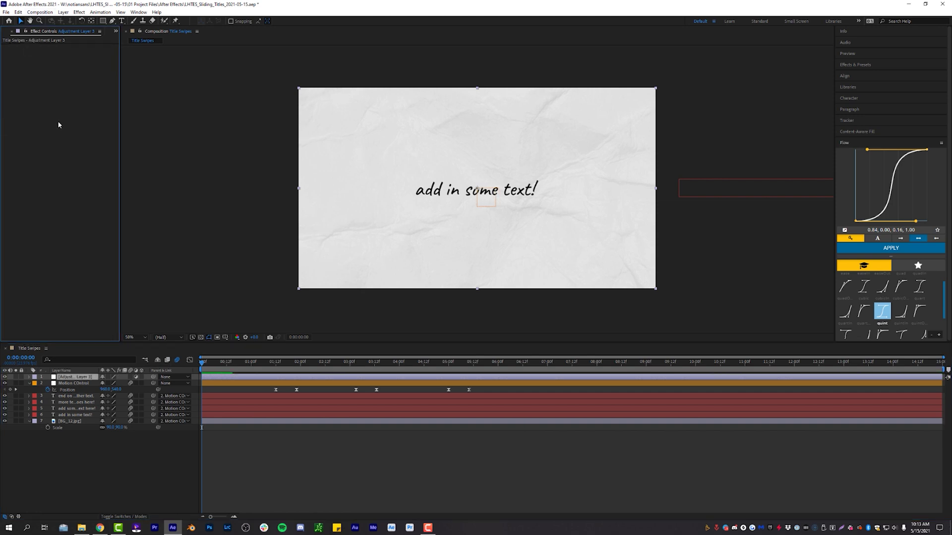
pyautogui.press('Delete')
pyautogui.click(230, 378)
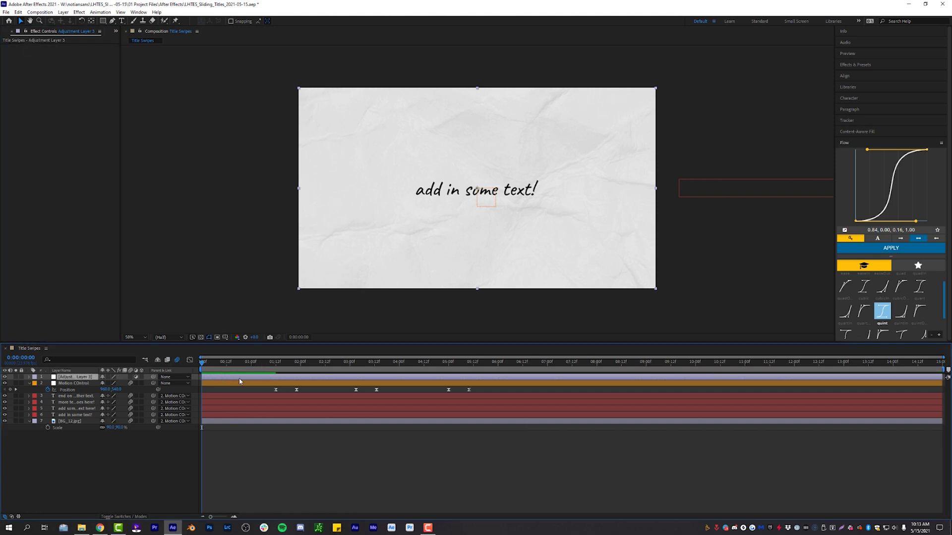
pyautogui.hotkey('ctrl', 'space')
pyautogui.write('wiggle')
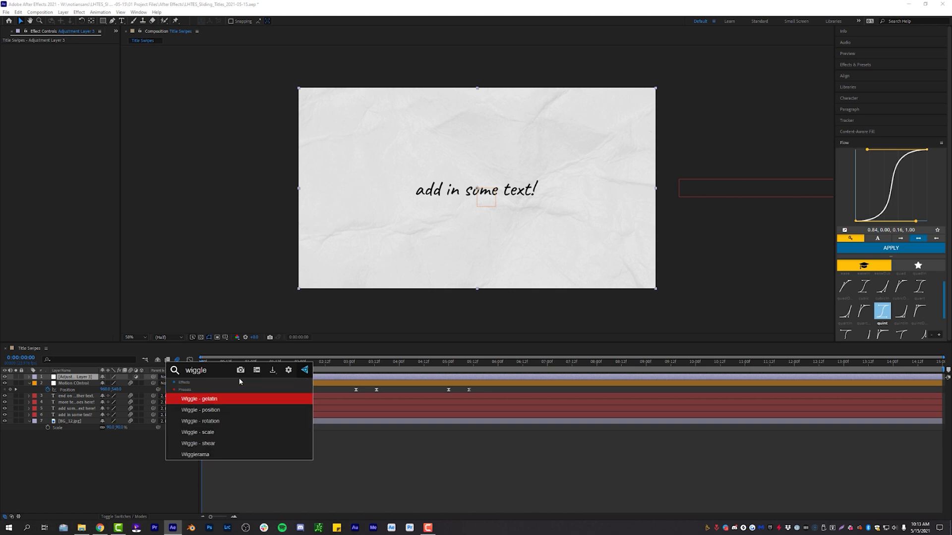
pyautogui.click(210, 412)
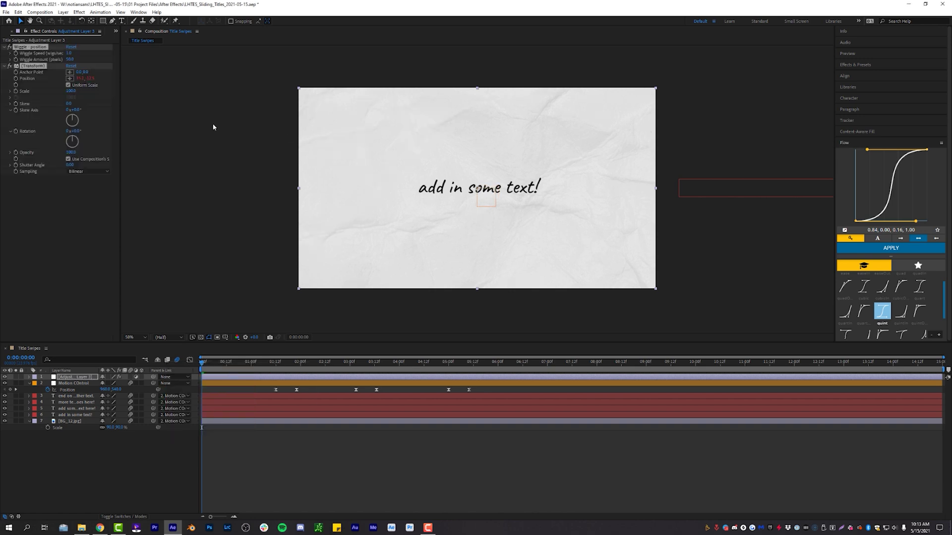
# Step: Set the Wiggle Amount to 25 and scrub through the animation to review the titles
pyautogui.click(71, 60)
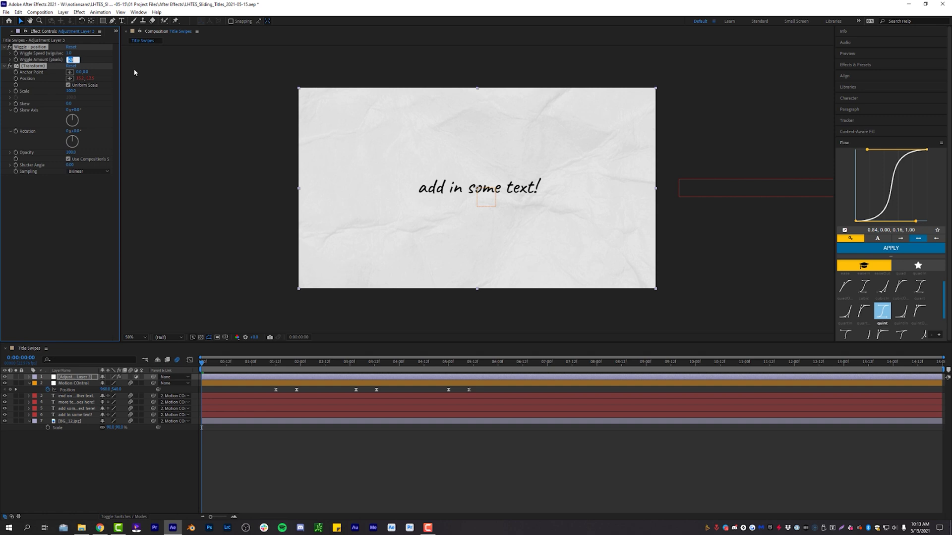
pyautogui.write('25')
pyautogui.click(74, 383)
pyautogui.press('space')
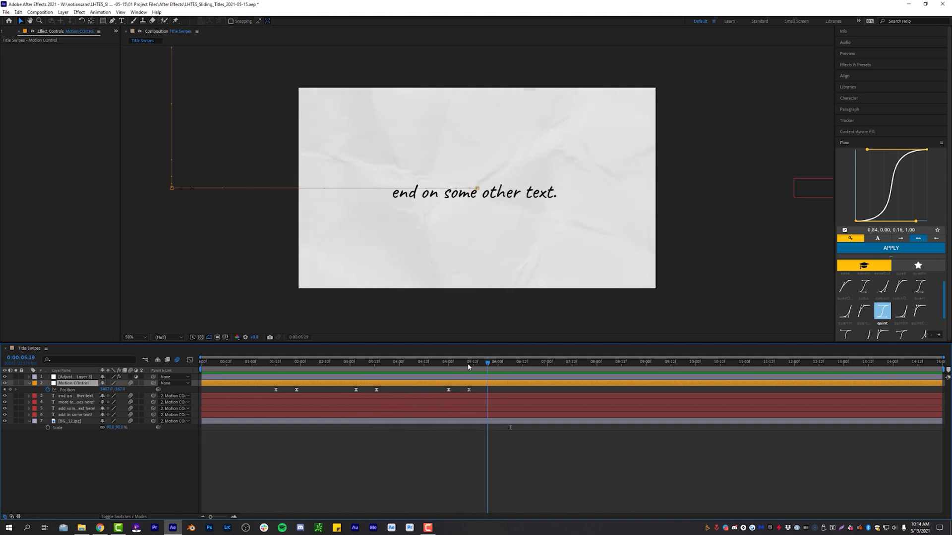
pyautogui.moveTo(468, 367); pyautogui.dragTo(275, 361)
pyautogui.click(317, 415)
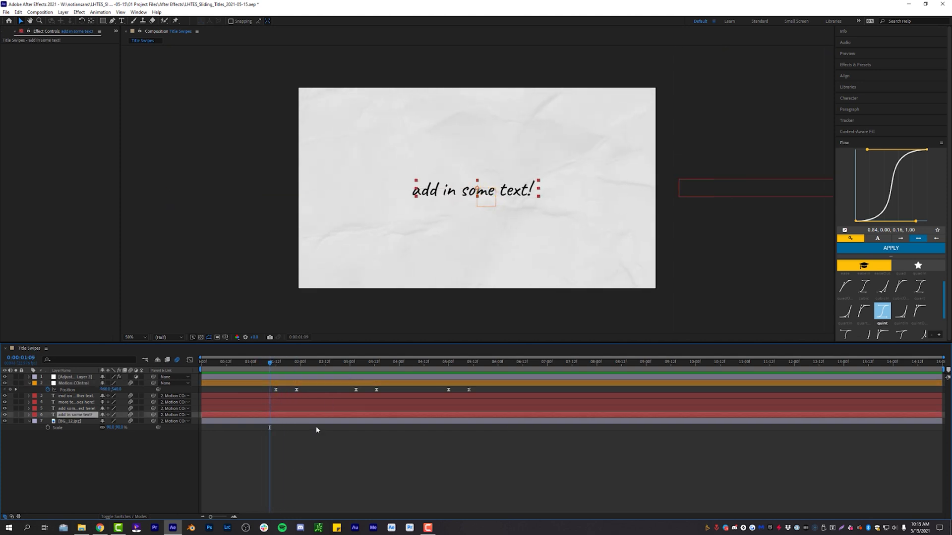
pyautogui.click(318, 436)
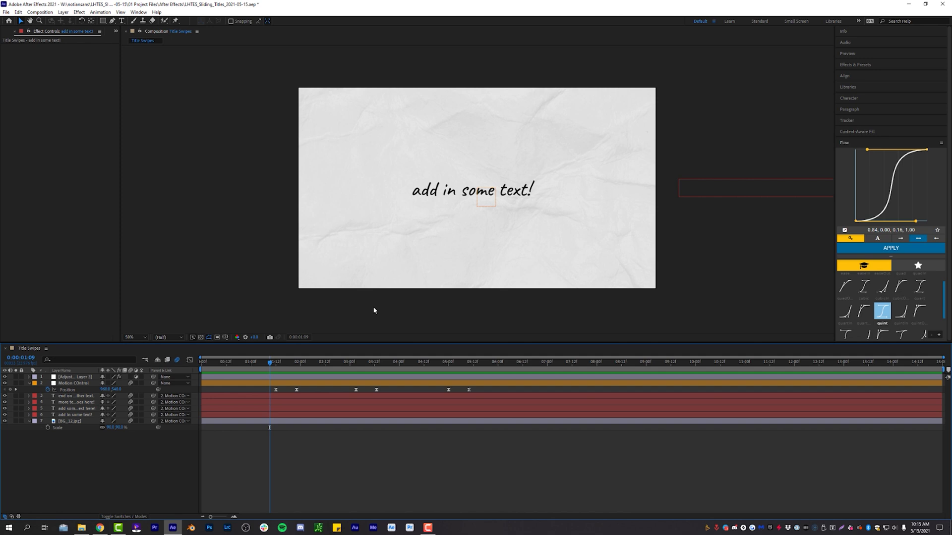
pyautogui.click(285, 416)
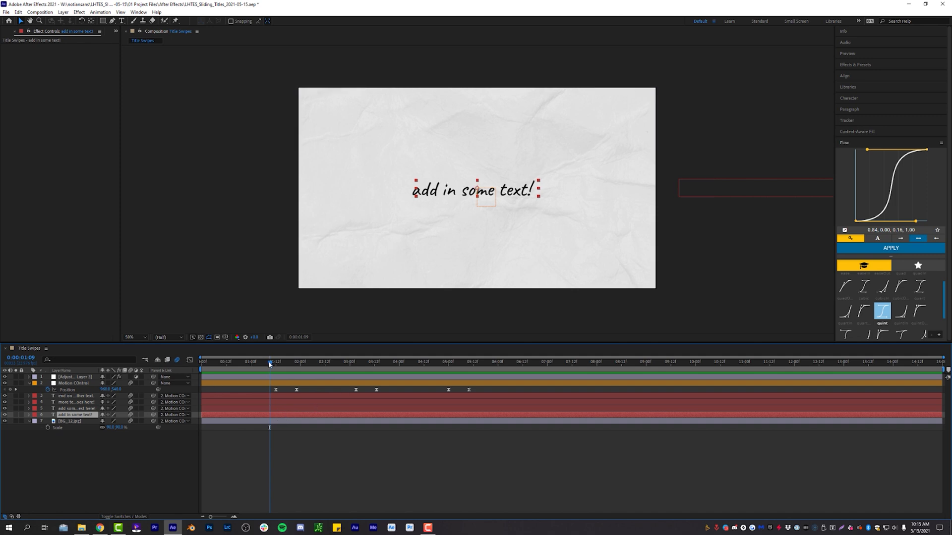
# Step: Keyframe the 'add in some text!' title's Position Y to 583 at frame 0 so it rises into frame
pyautogui.press('Home')
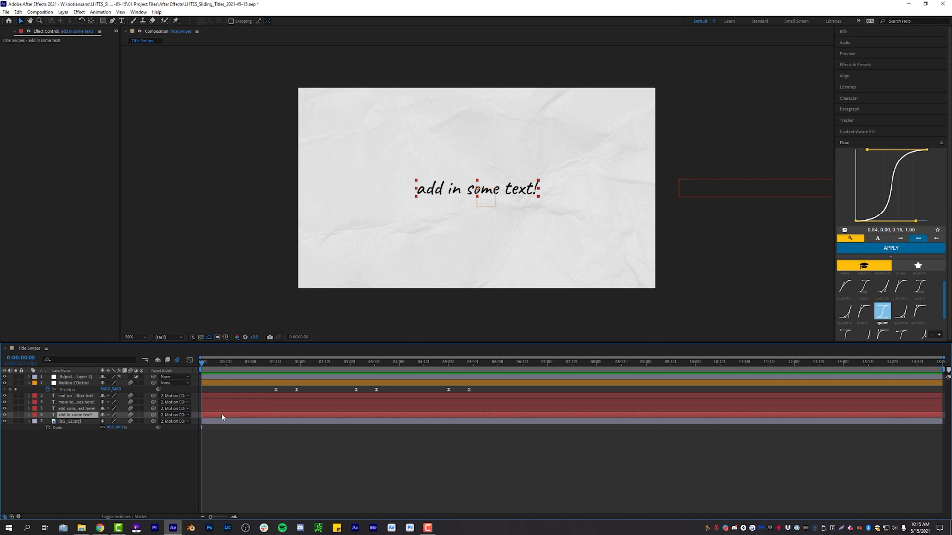
pyautogui.press('p')
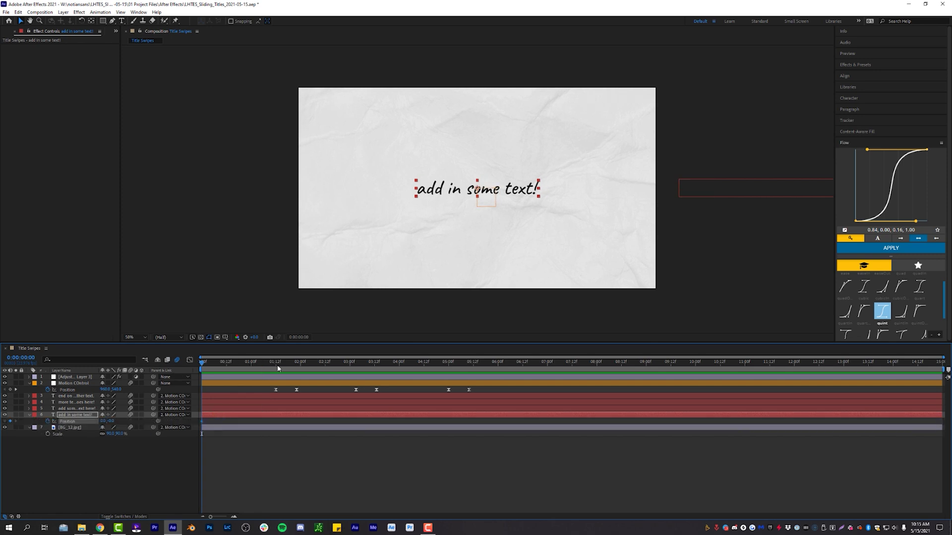
pyautogui.moveTo(258, 365); pyautogui.dragTo(272, 364)
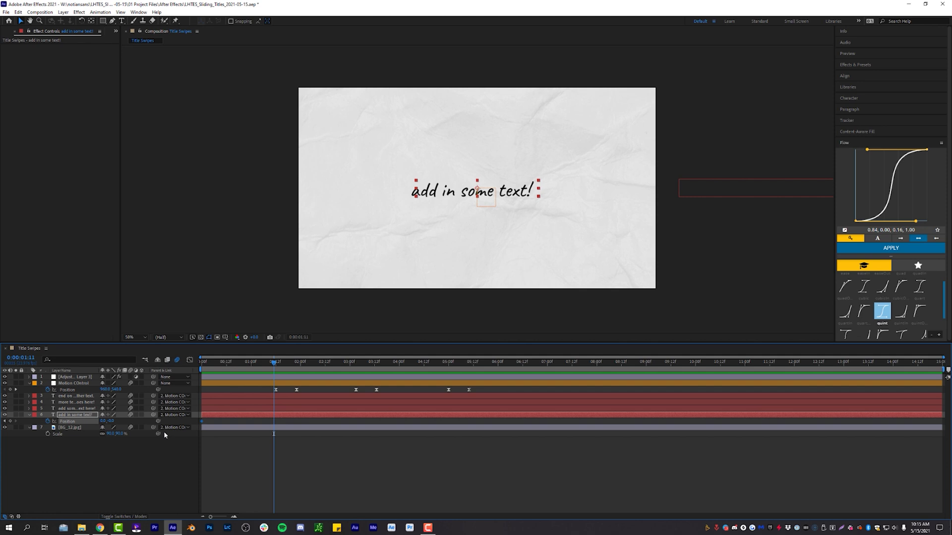
pyautogui.moveTo(232, 365); pyautogui.dragTo(186, 365)
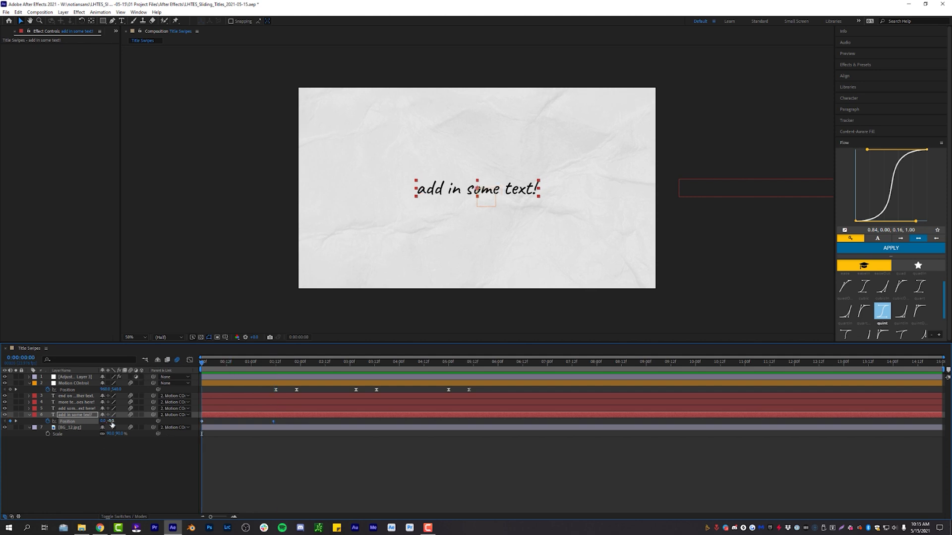
pyautogui.moveTo(111, 424); pyautogui.dragTo(339, 415)
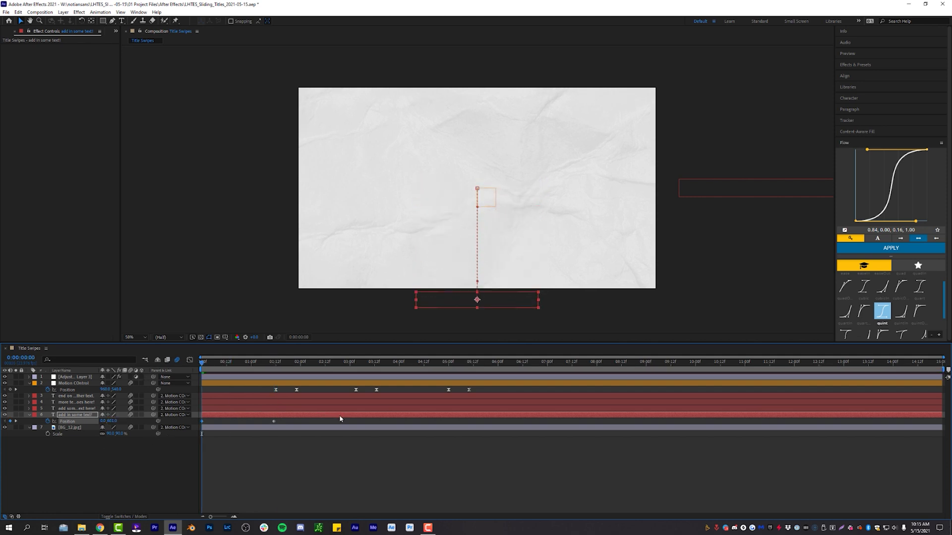
pyautogui.press('space')
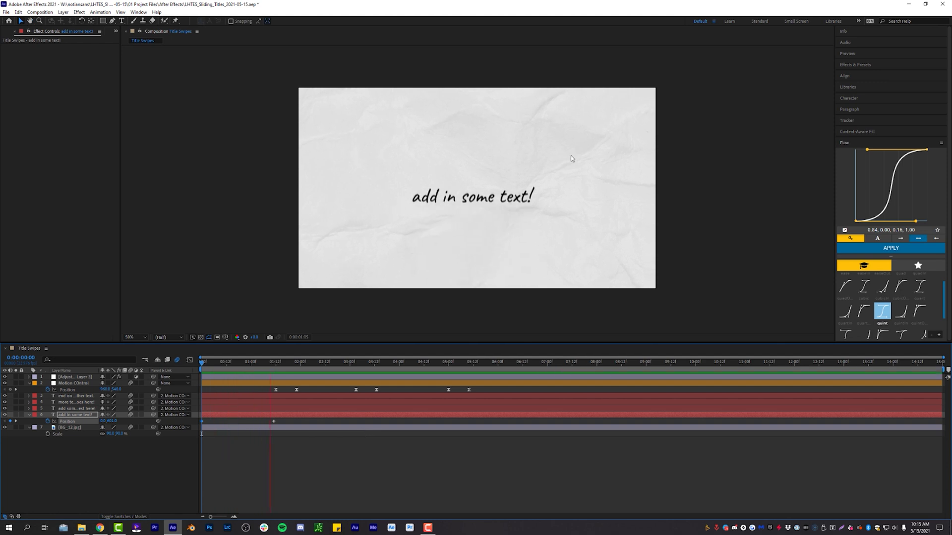
pyautogui.press('space')
# Step: Easy Ease the title's Position keyframes and move the landing keyframe earlier in time
pyautogui.moveTo(261, 363)
pyautogui.mouseDown()
pyautogui.moveTo(229, 366)
pyautogui.moveTo(245, 365)
pyautogui.mouseUp()
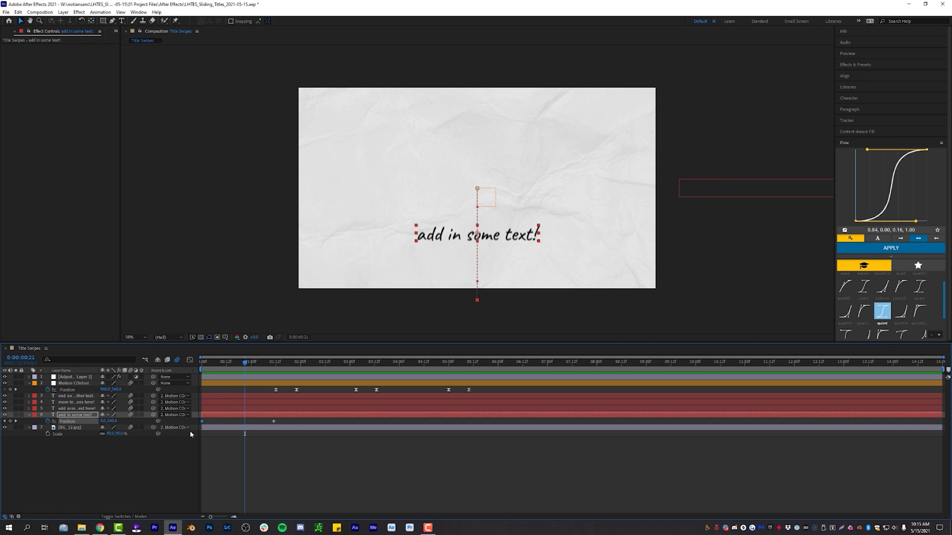
pyautogui.click(331, 385)
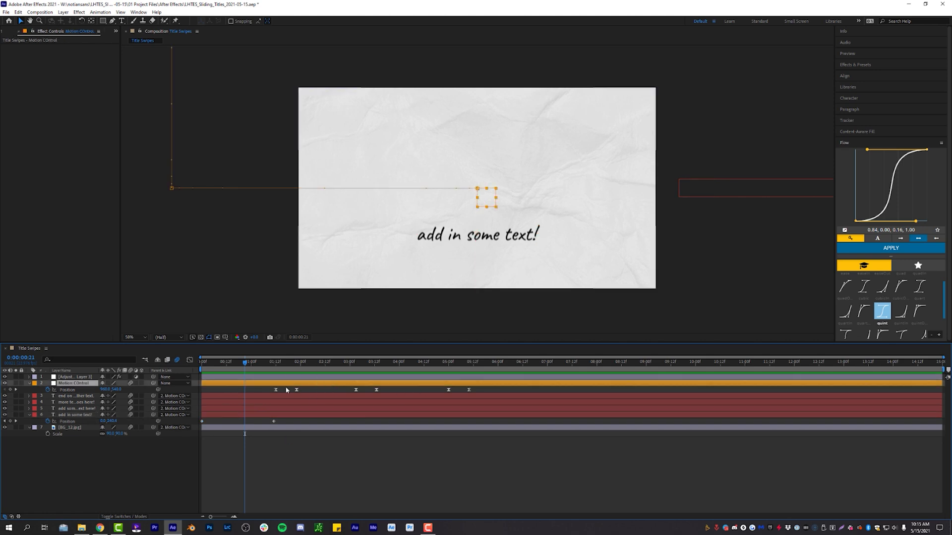
pyautogui.click(274, 421)
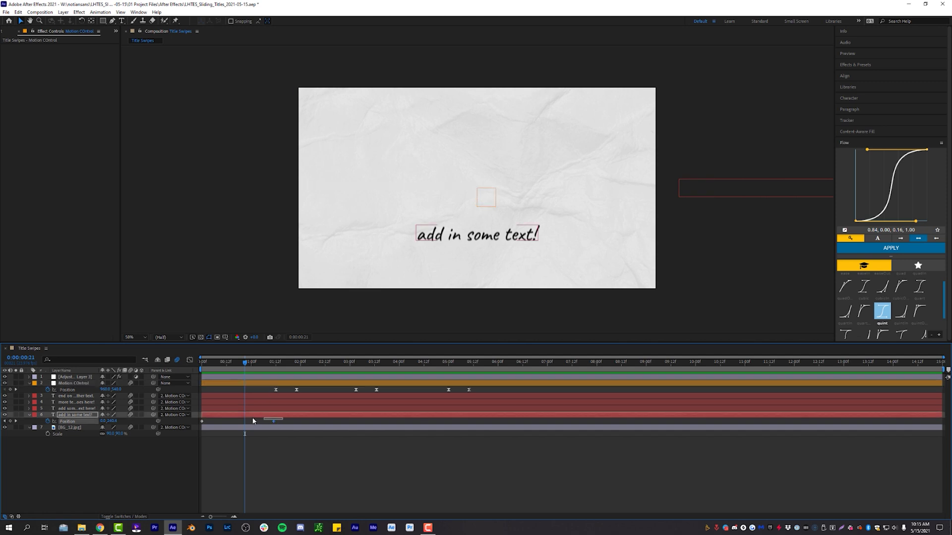
pyautogui.press('F9')
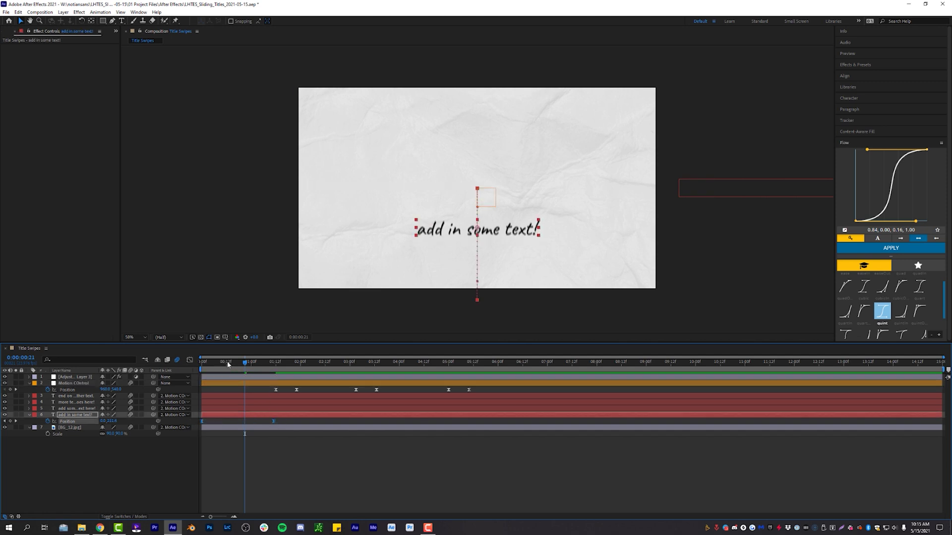
pyautogui.click(276, 424)
pyautogui.moveTo(274, 423); pyautogui.dragTo(245, 423)
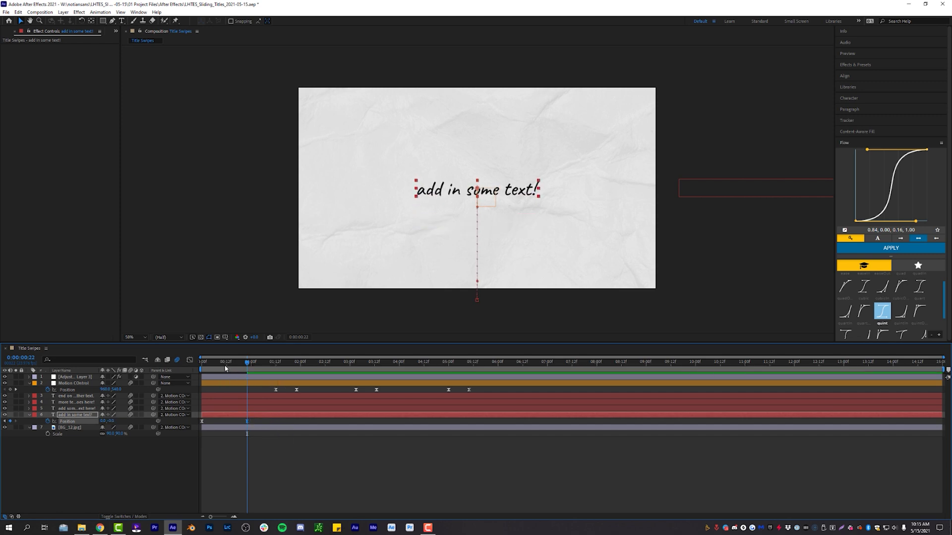
pyautogui.press('Home')
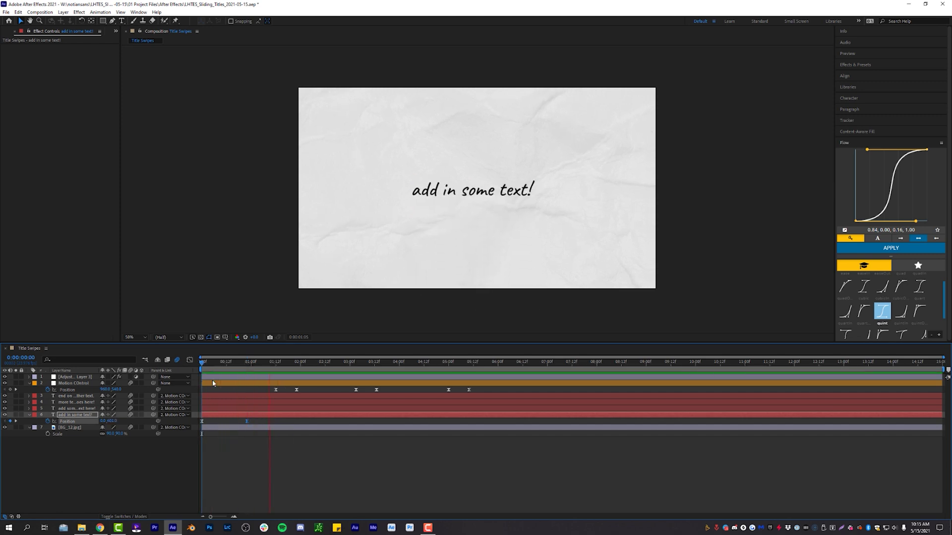
pyautogui.click(213, 383)
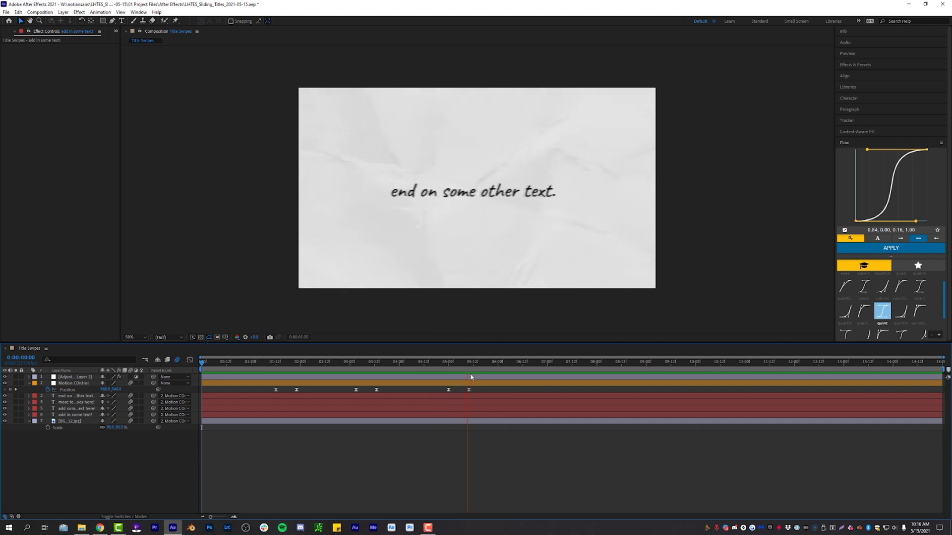
pyautogui.moveTo(463, 366); pyautogui.dragTo(268, 369)
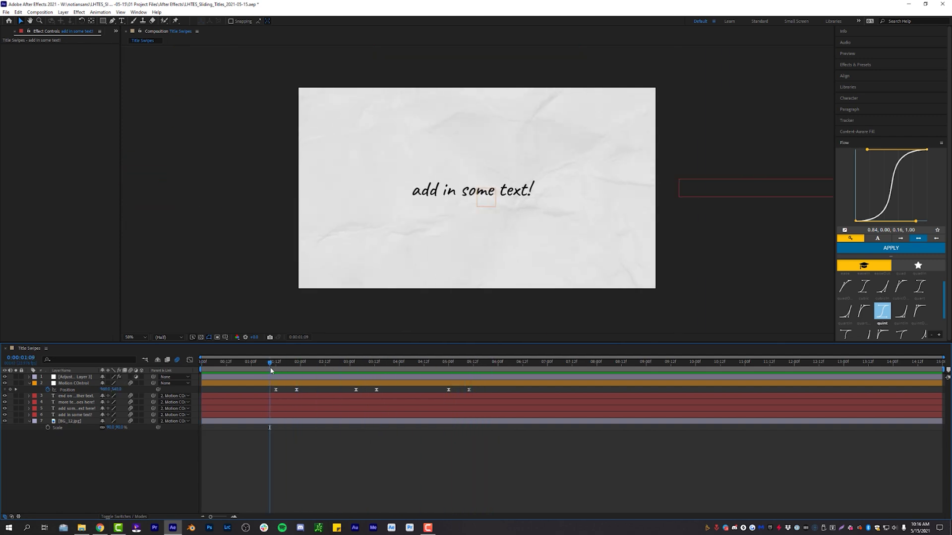